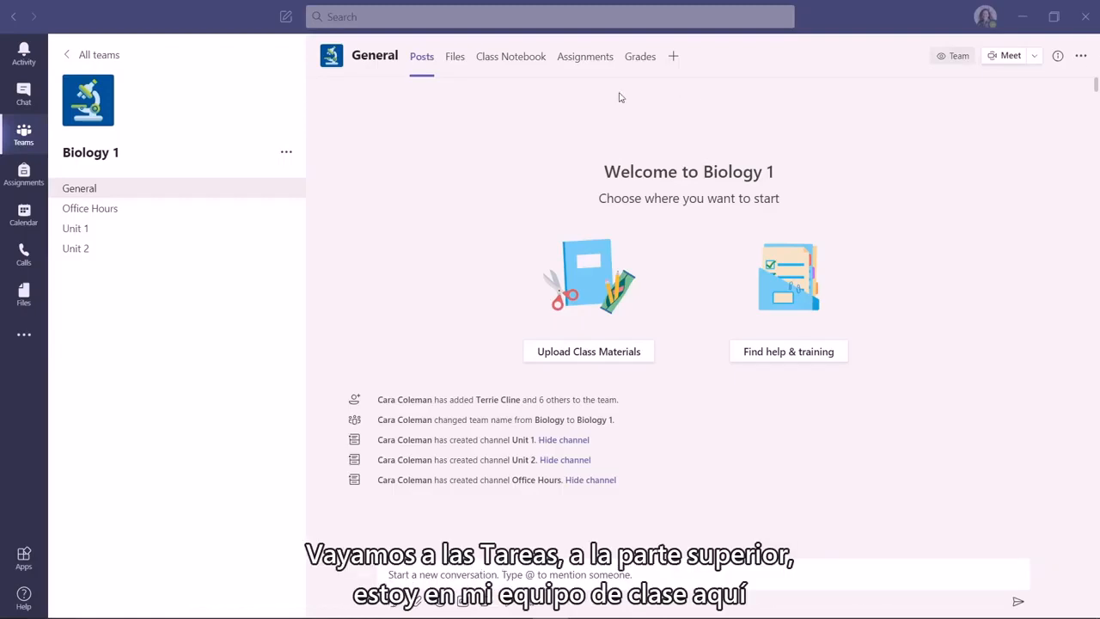
Create a new assignment in the Biology 1 class team
click(592, 58)
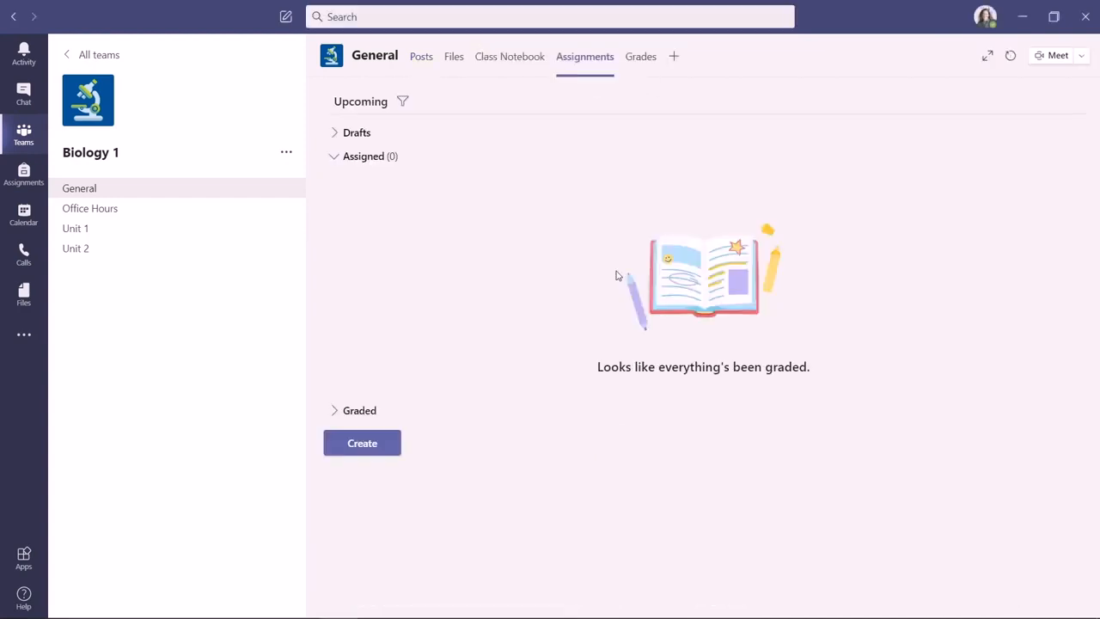
click(397, 440)
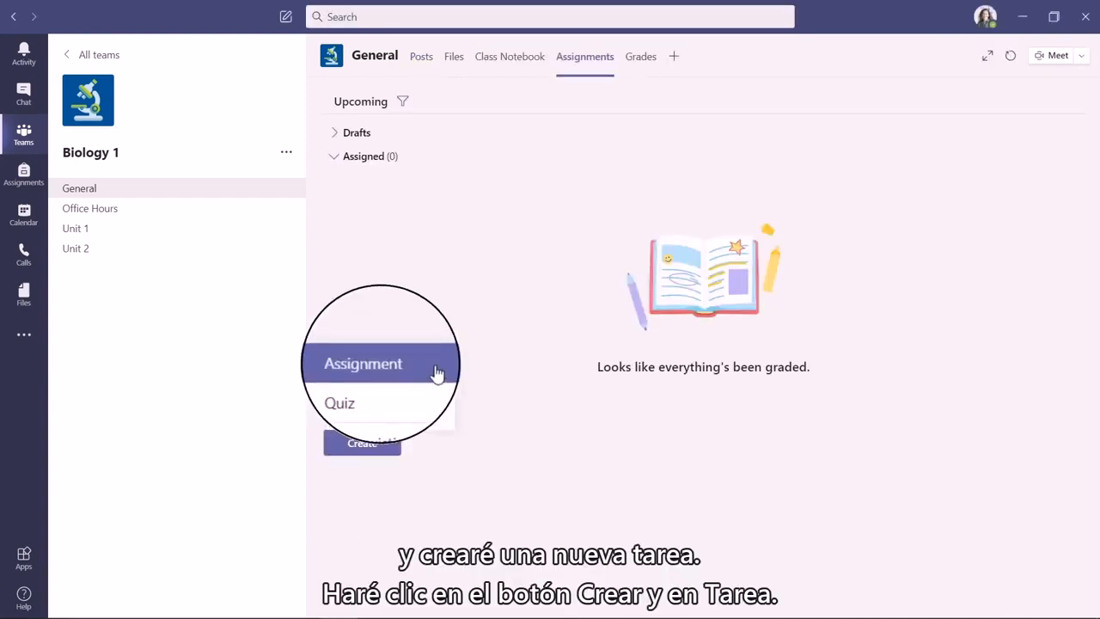
click(436, 372)
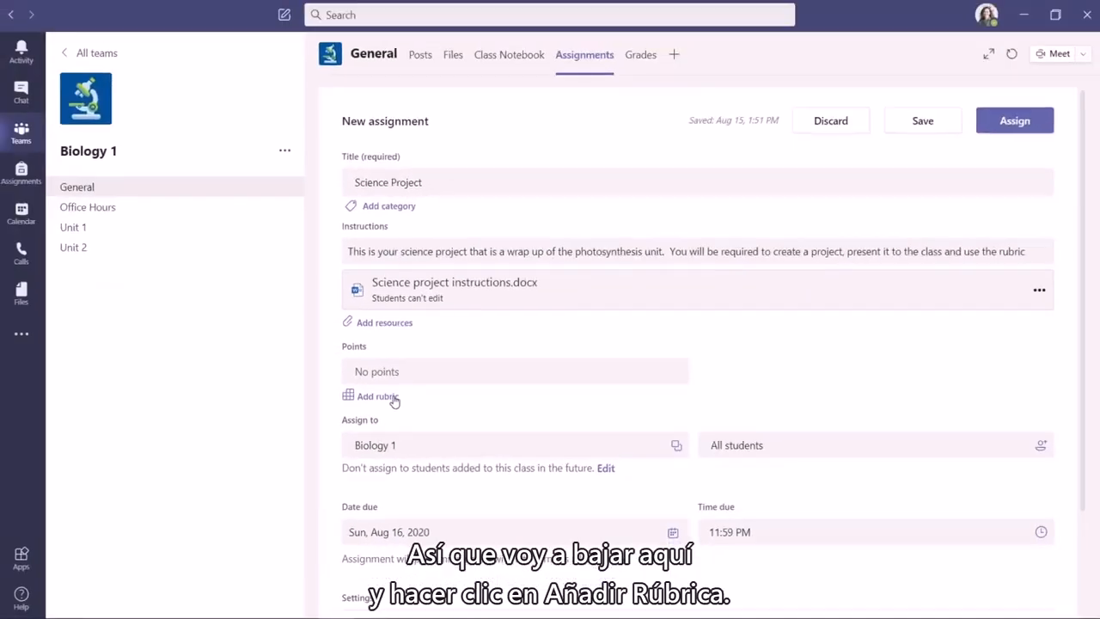
Add a new rubric titled "Science Project" with the description "I will be using the rubric below for the assessment of your project"
click(258, 331)
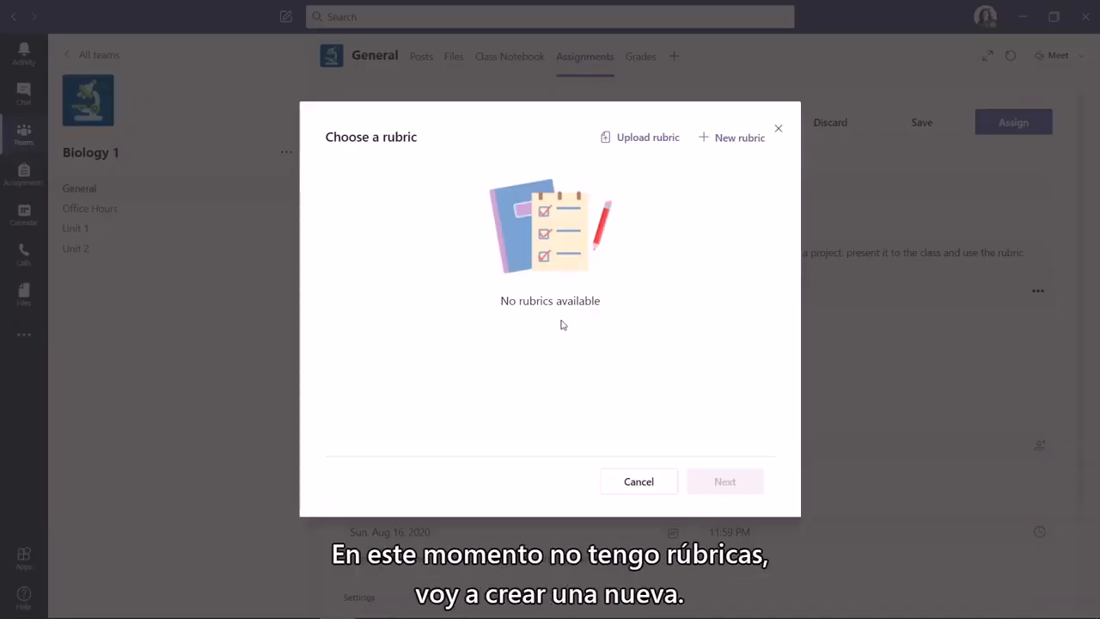
click(748, 149)
click(577, 157)
text(Science Project)
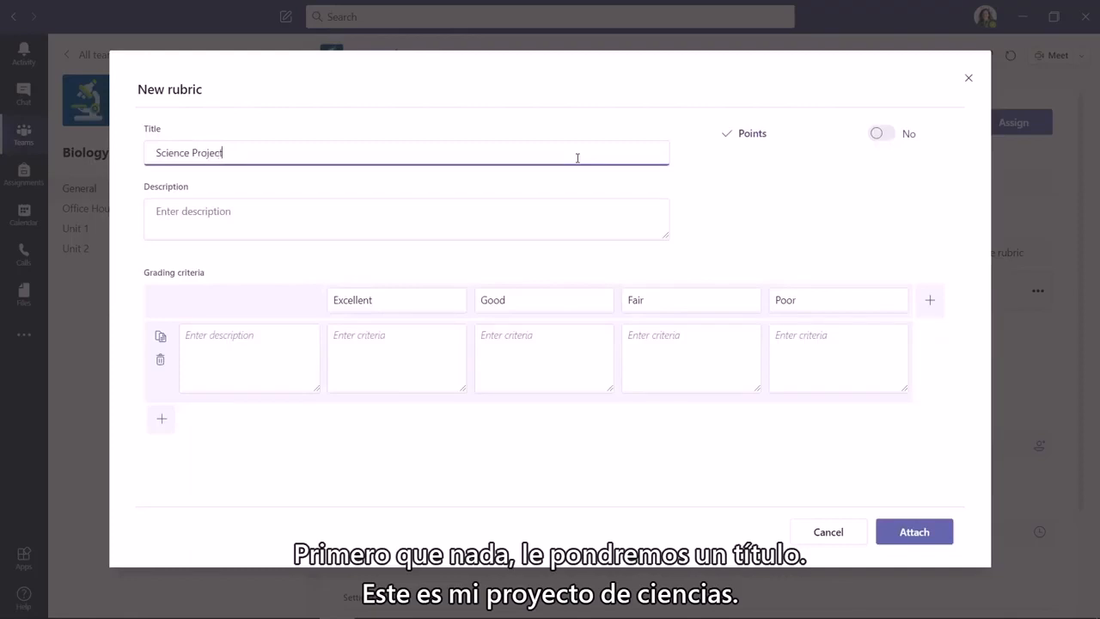
click(434, 215)
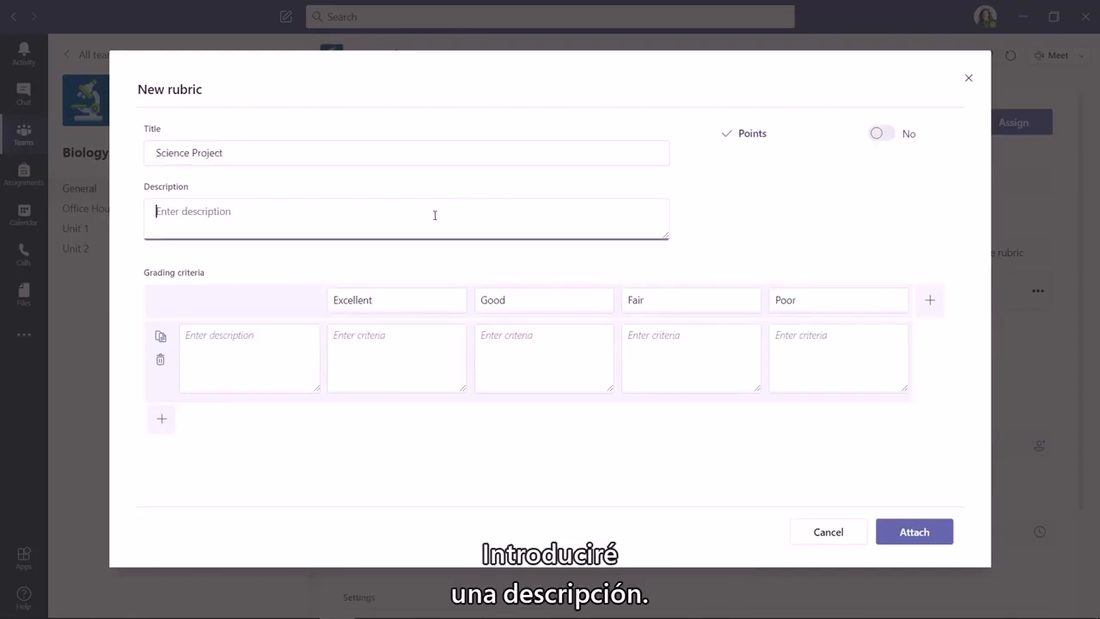
text(I will be using the rubric below for the assessment of your project)
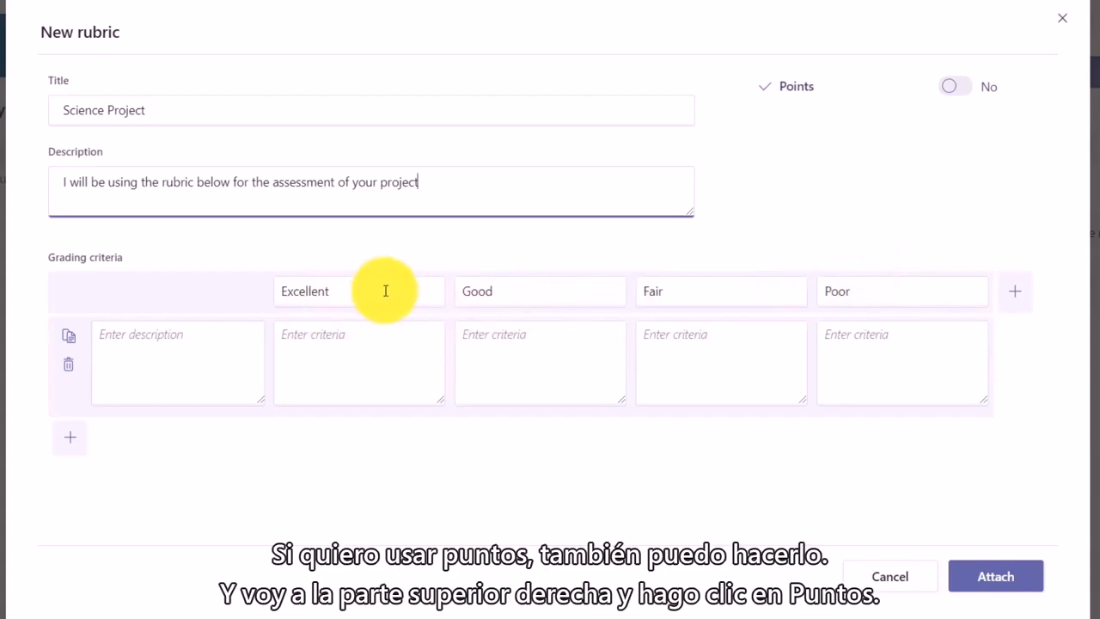
Enable points for the rubric, add two more criteria rows, and duplicate the second row
click(957, 86)
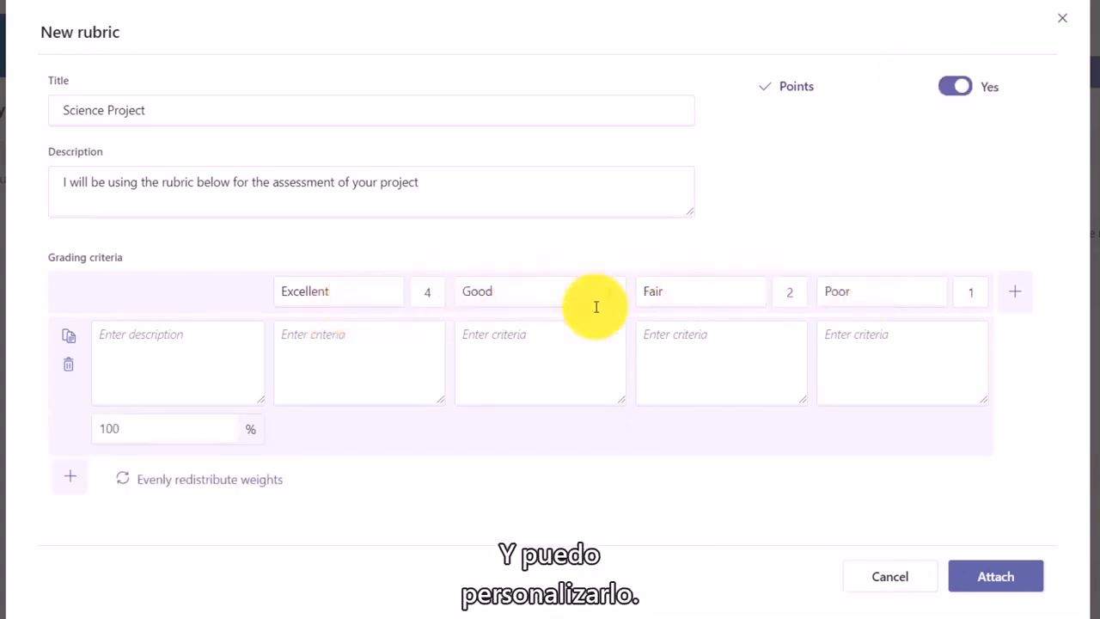
click(73, 478)
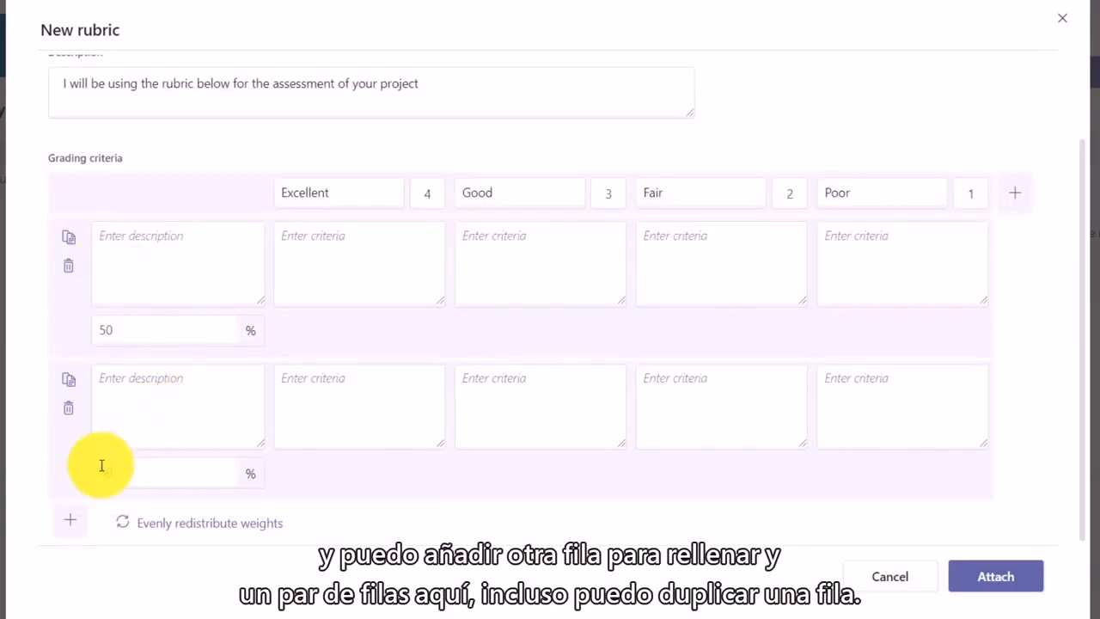
click(72, 521)
scroll(151, 336, up, 3)
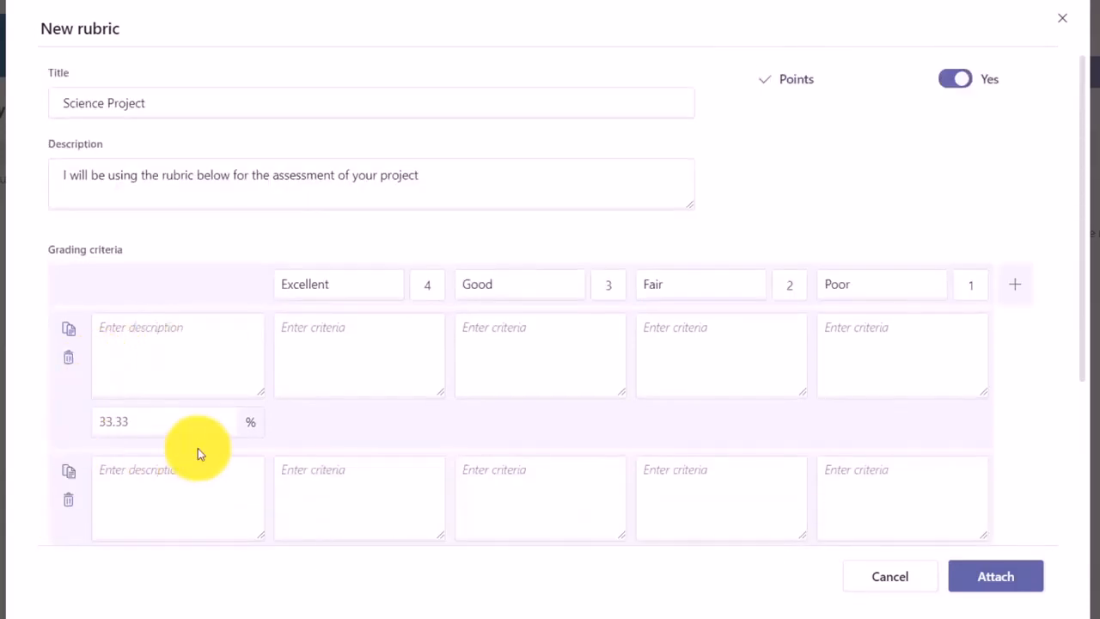
click(69, 471)
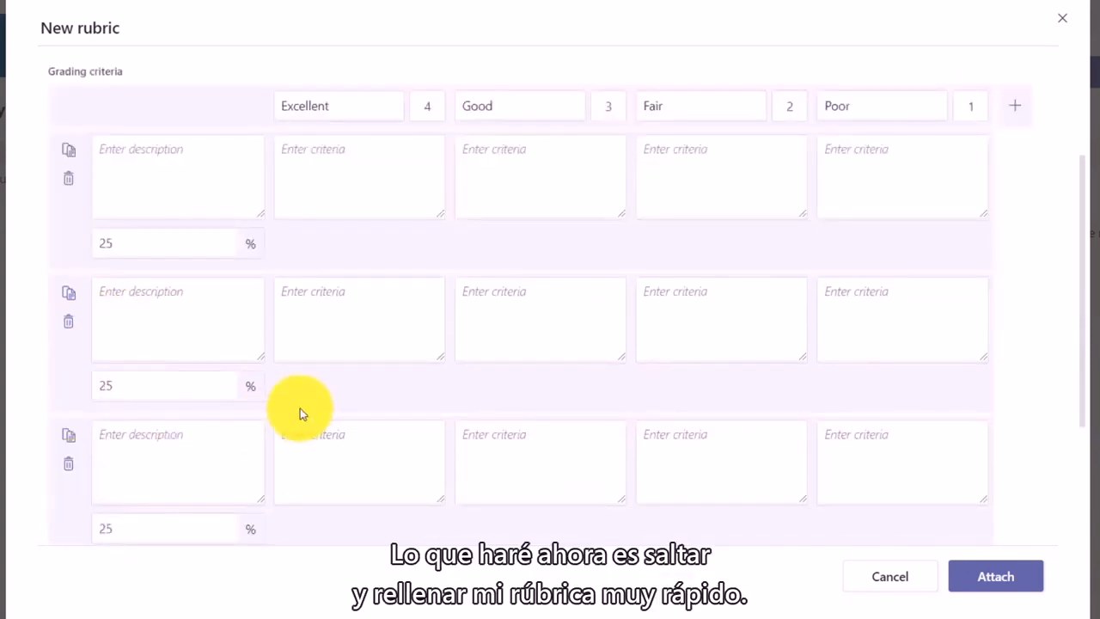
Review the rubric's grading criteria, their descriptions for each rating level, and their weights
scroll(300, 411, up, 2)
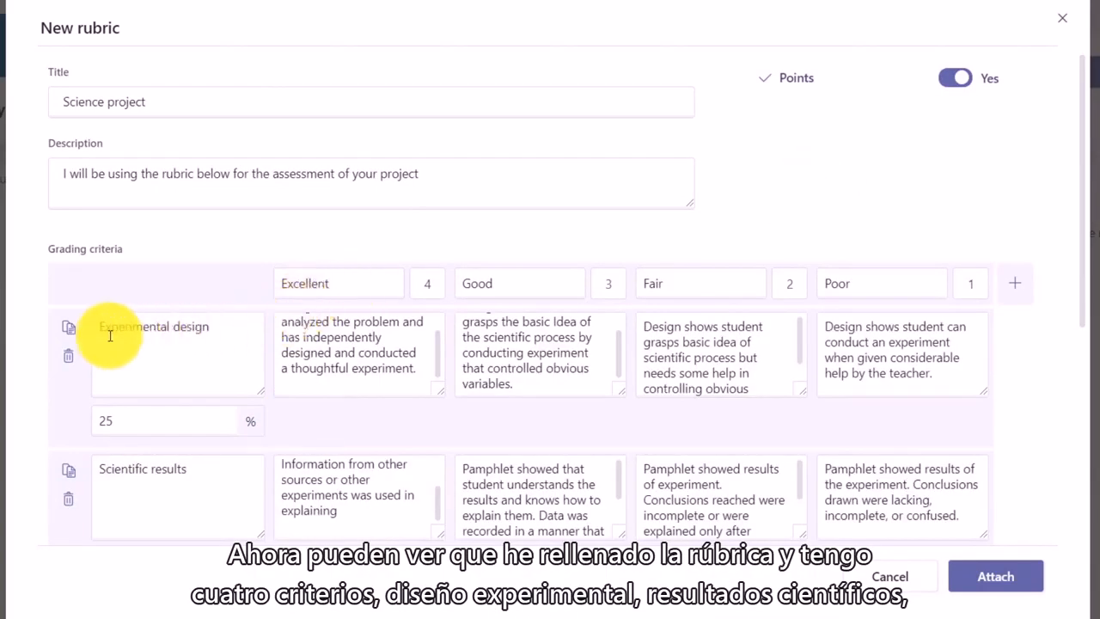
scroll(107, 335, down, 3)
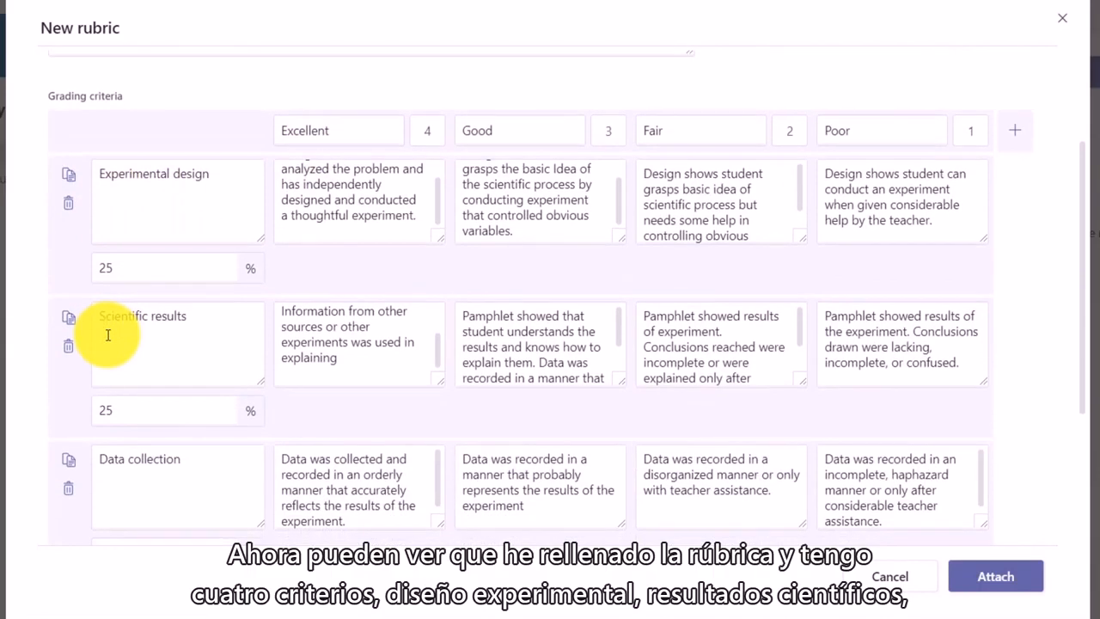
scroll(108, 335, down, 4)
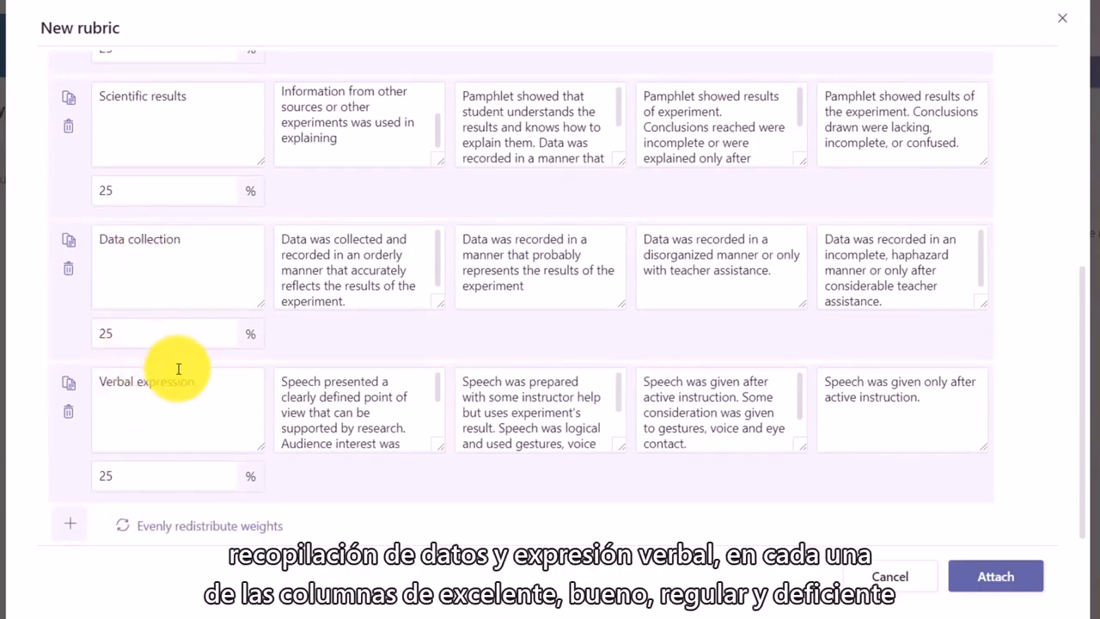
scroll(193, 372, up, 7)
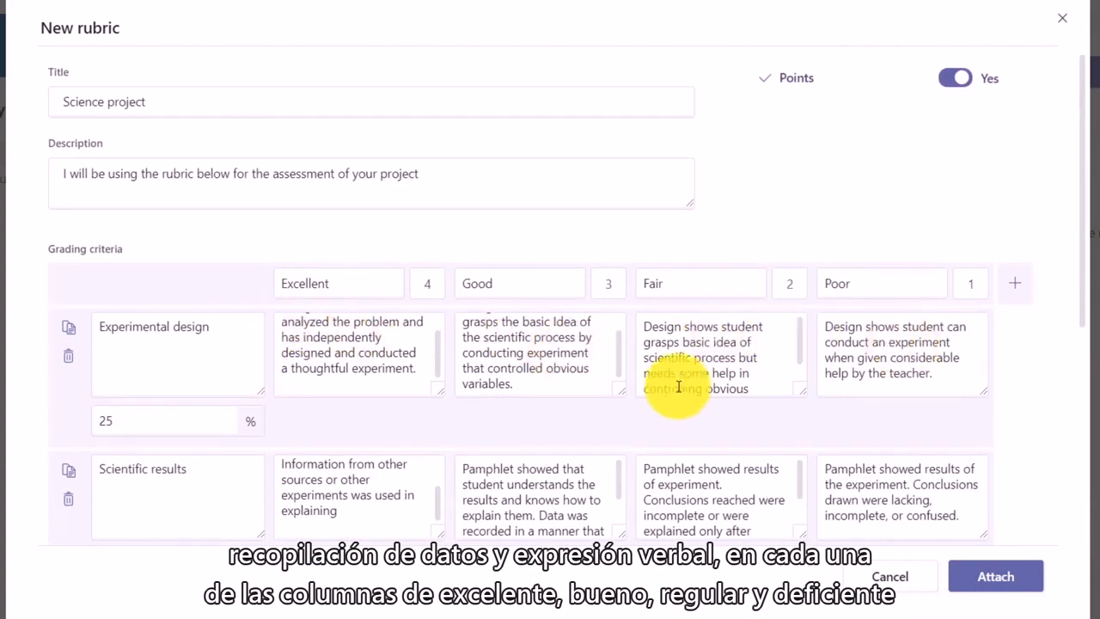
scroll(666, 387, down, 1)
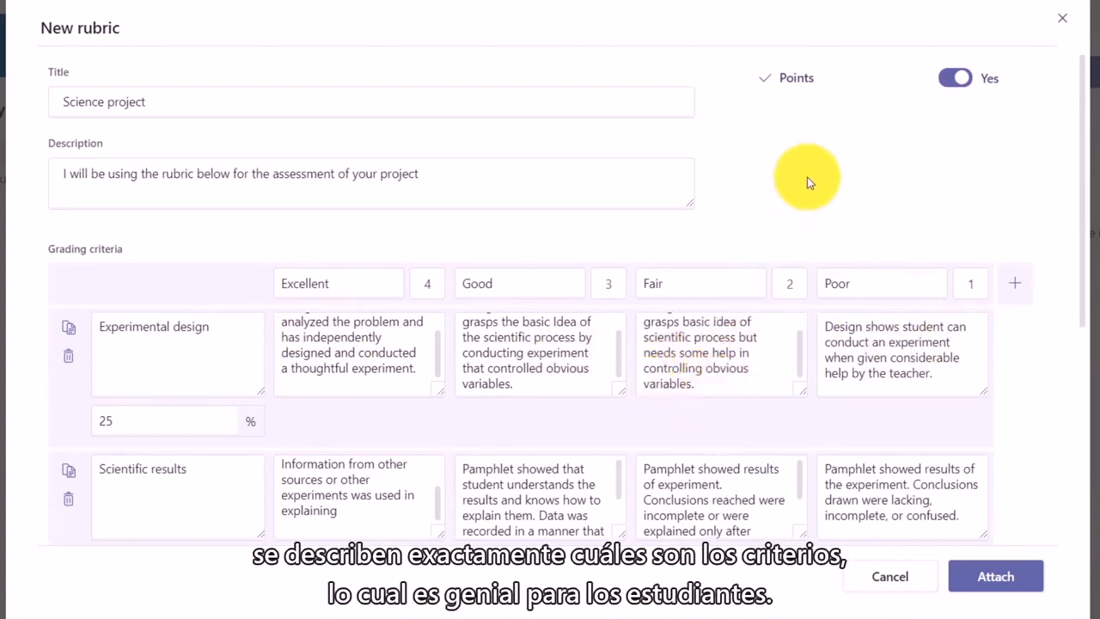
scroll(807, 178, down, 3)
scroll(808, 177, down, 1)
scroll(314, 278, up, 4)
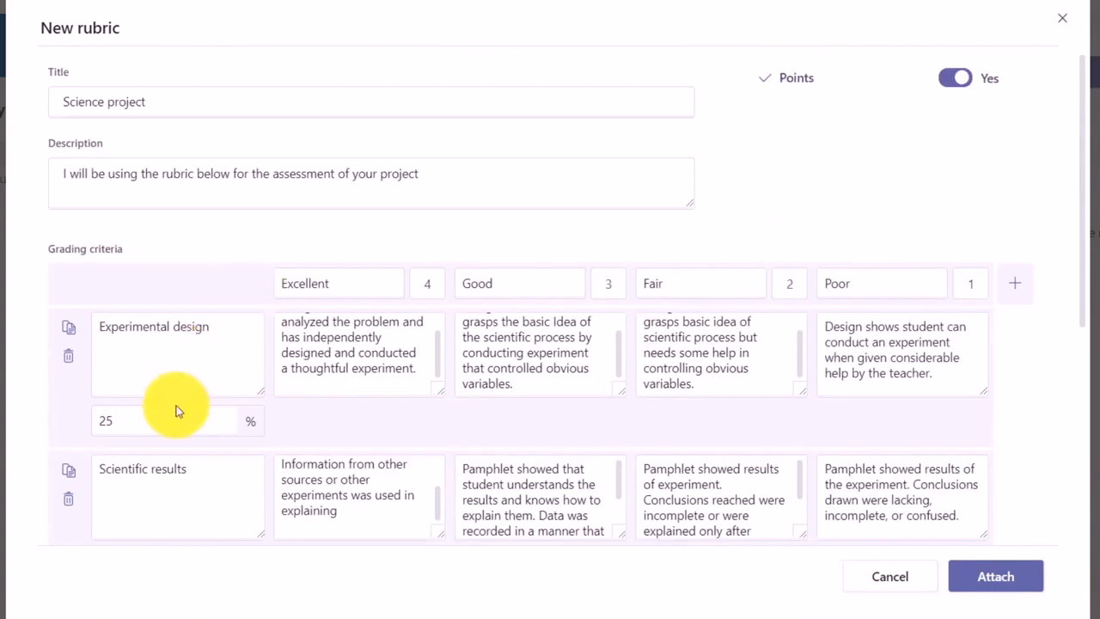
Set the weight of Experimental design to 40% and Scientific results to 10%
click(158, 423)
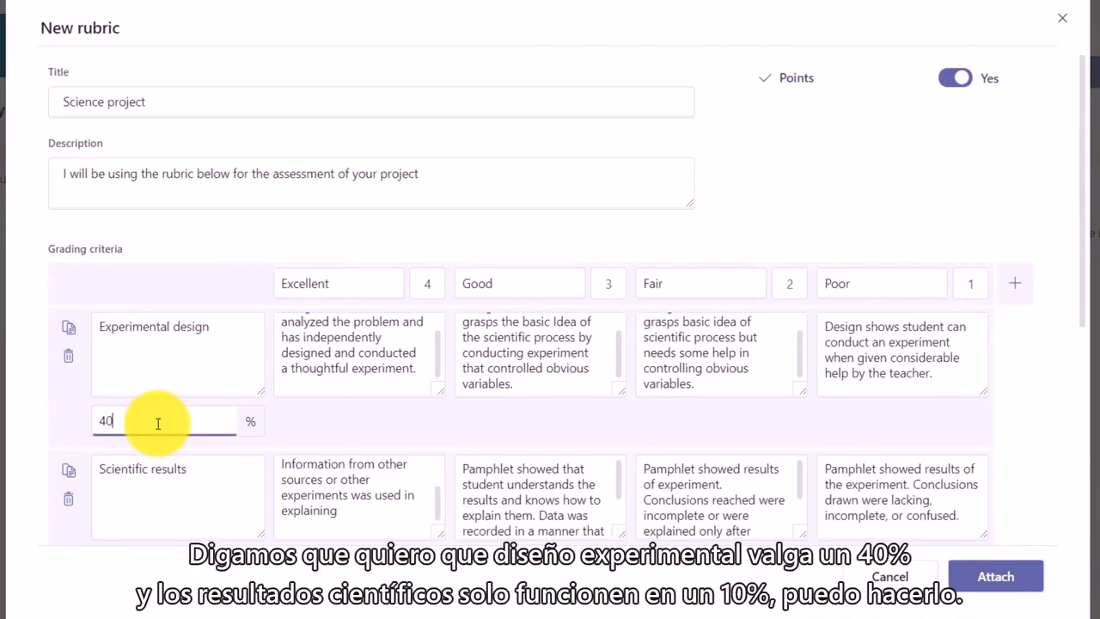
text(40)
scroll(205, 401, down, 3)
click(168, 364)
text(10)
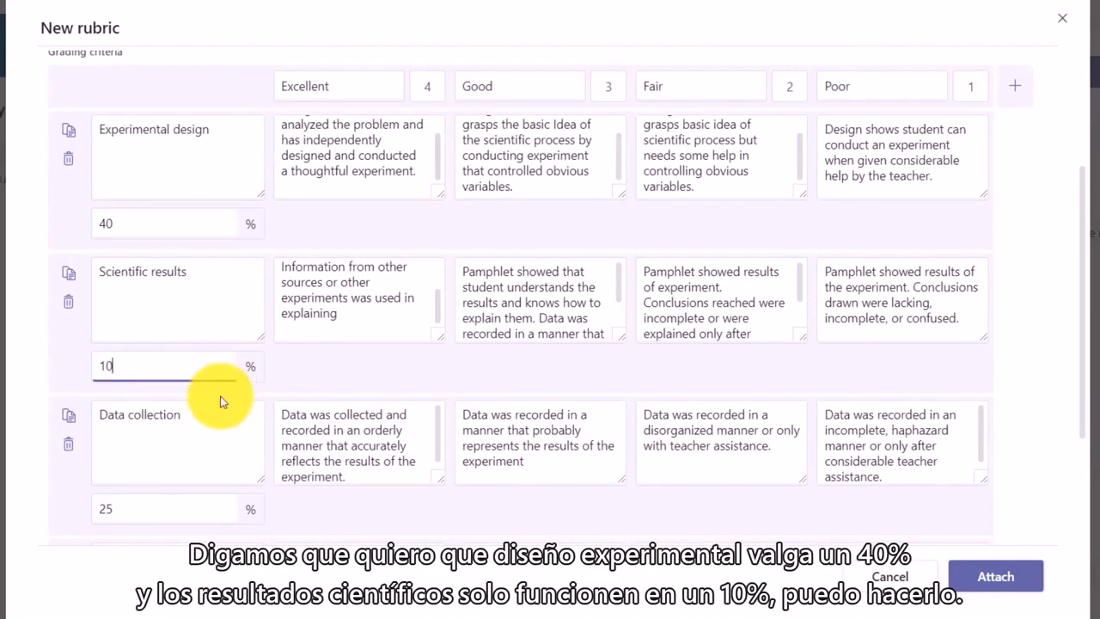
Set the weight of Data collection to 15% and try to attach the rubric
scroll(213, 370, down, 2)
scroll(213, 370, down, 1)
click(144, 330)
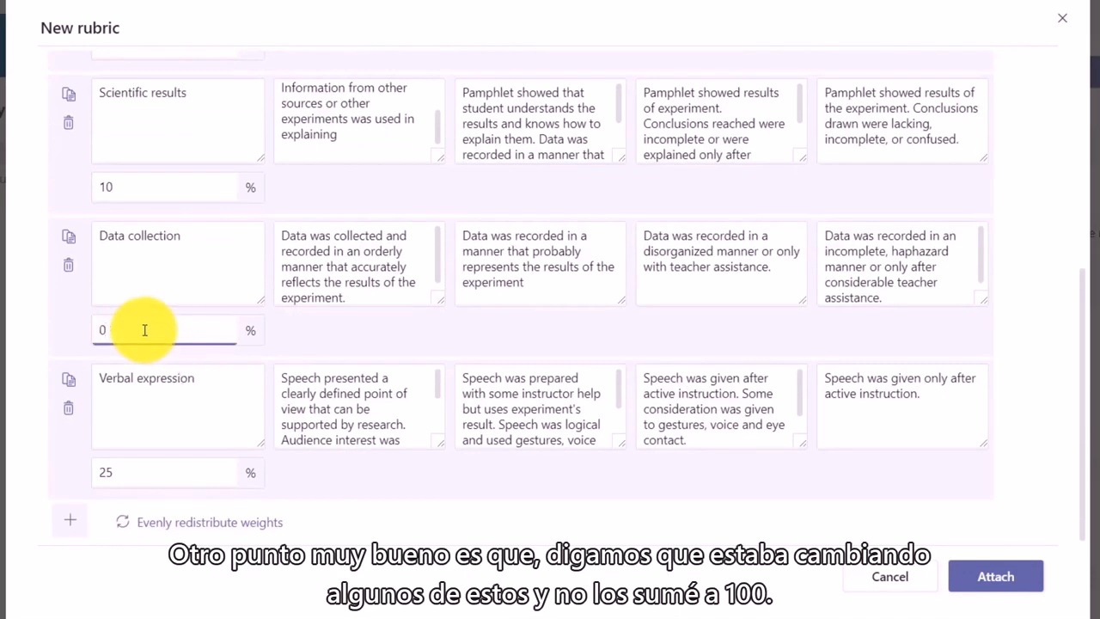
click(978, 569)
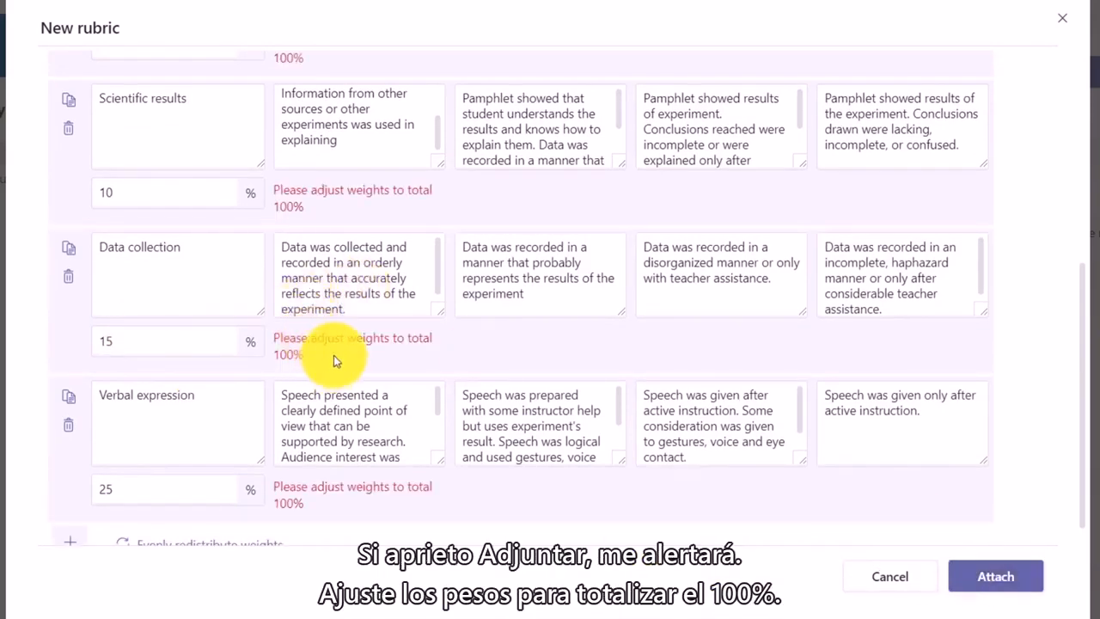
Set the weight of Data collection to 25% and attach the rubric to the assignment
click(184, 340)
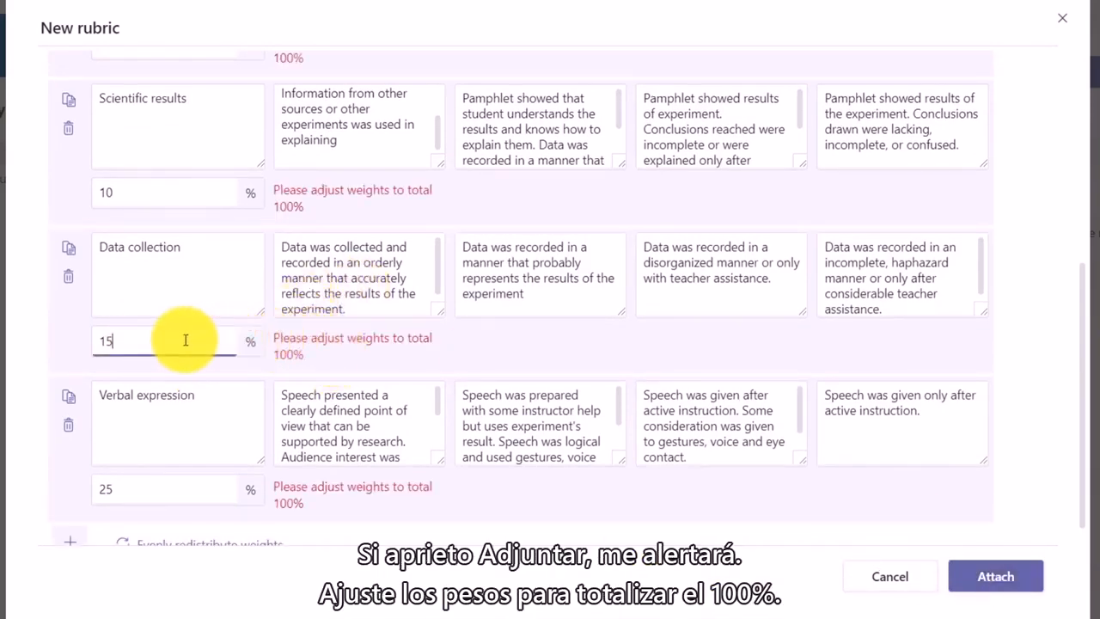
key(BackSpace)
key(BackSpace)
text(25)
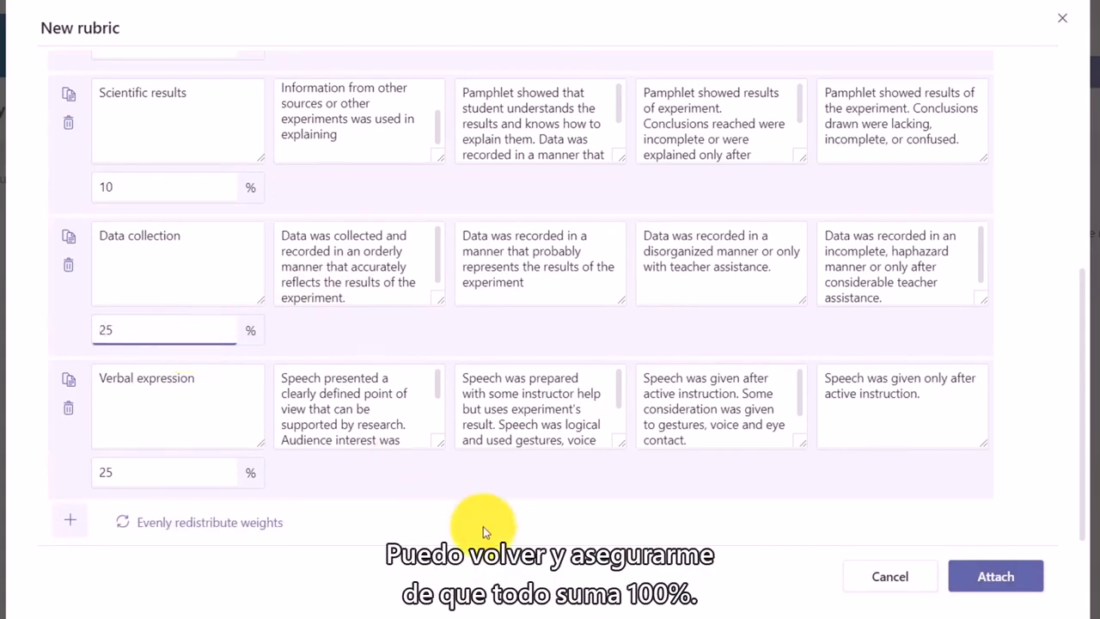
scroll(483, 526, up, 4)
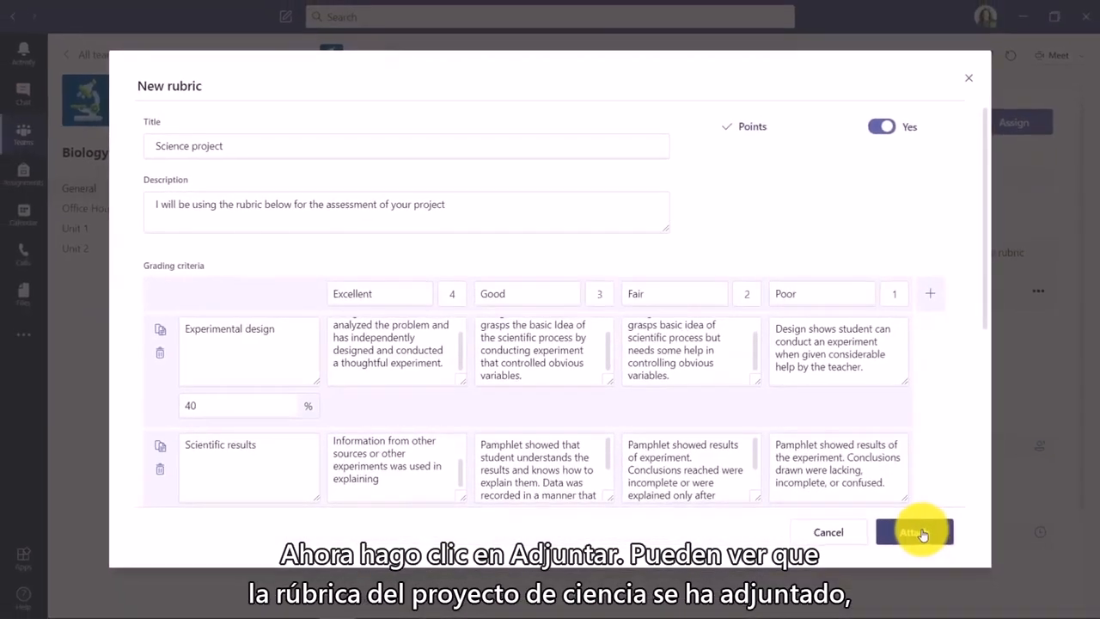
click(995, 576)
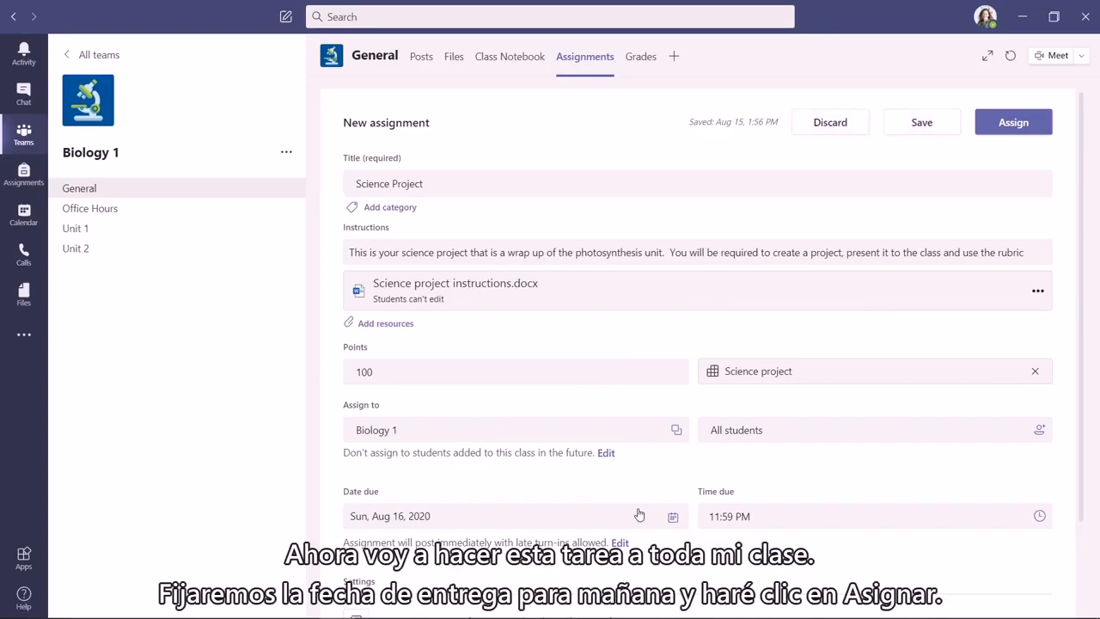
Set the due date to Monday, August 17, 2020 and assign the Science Project to the class
click(673, 519)
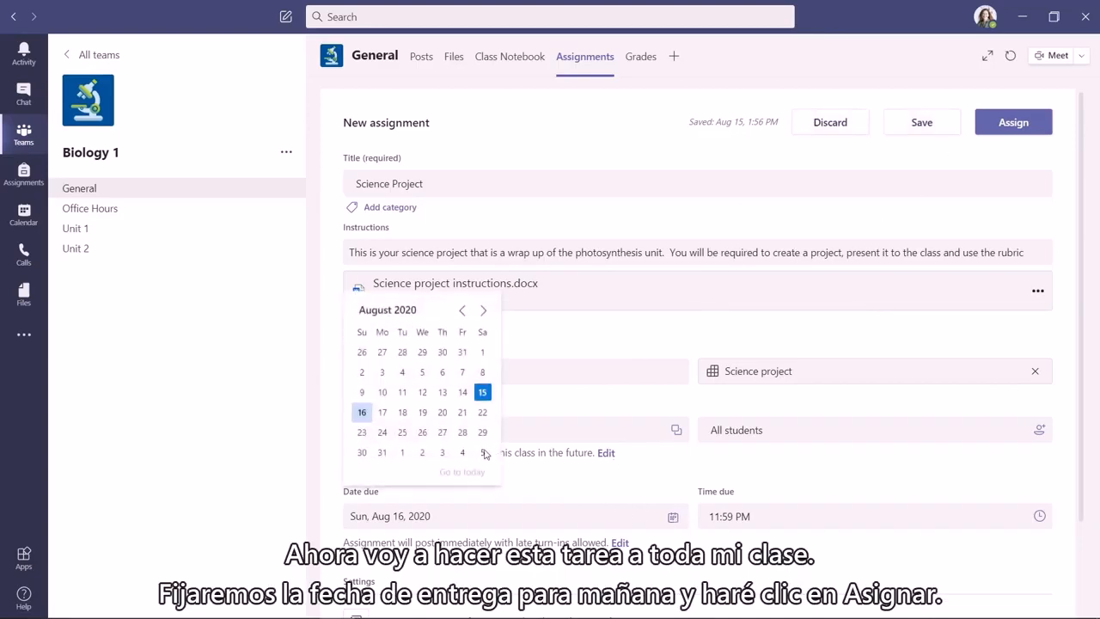
click(383, 413)
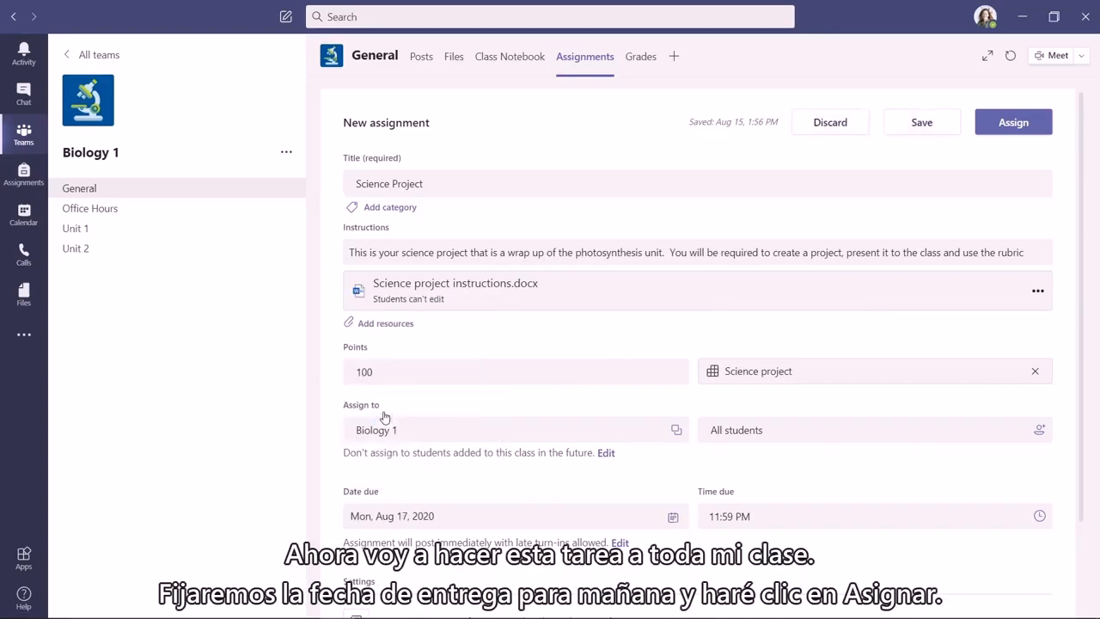
click(1014, 123)
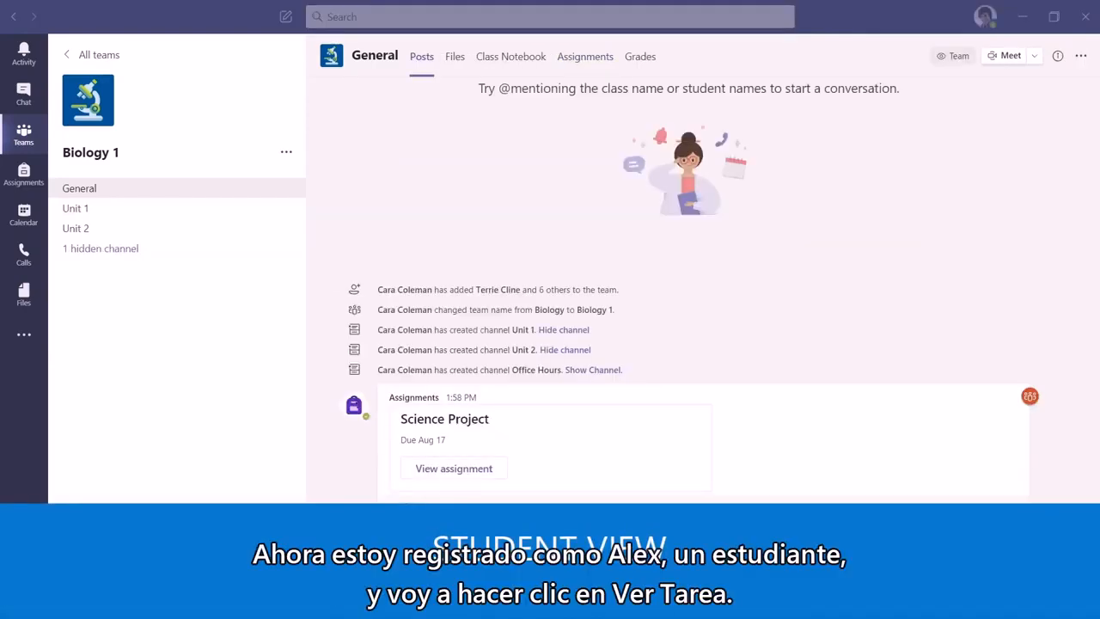
From the student account, review the Science Project assignment's rubric and turn in the attached work
click(464, 475)
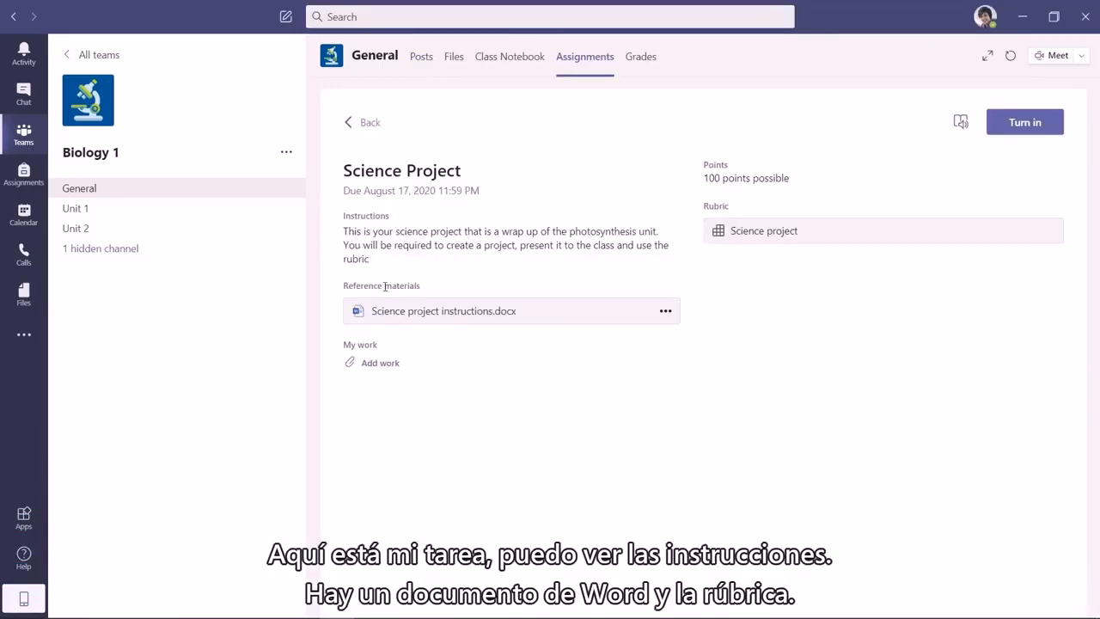
click(769, 234)
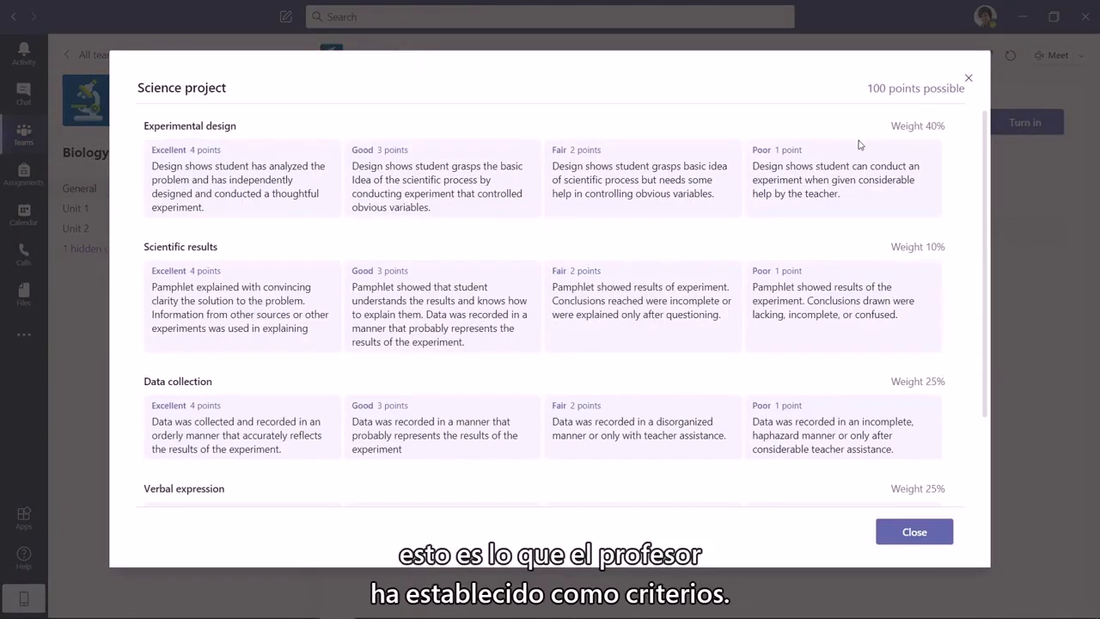
scroll(808, 211, down, 2)
scroll(810, 214, up, 2)
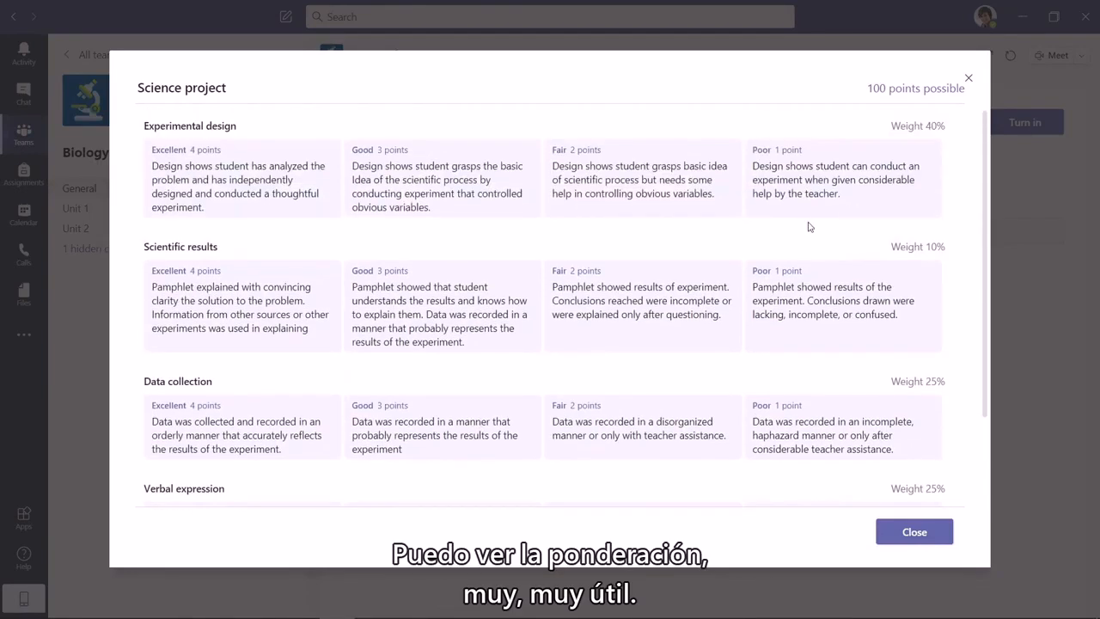
click(911, 532)
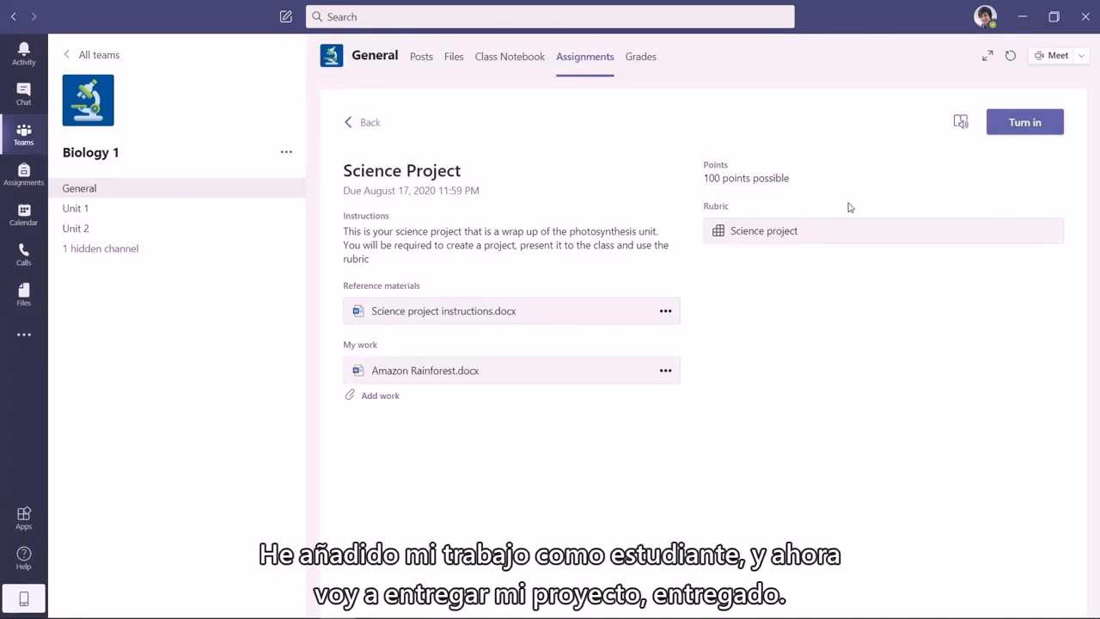
click(1023, 125)
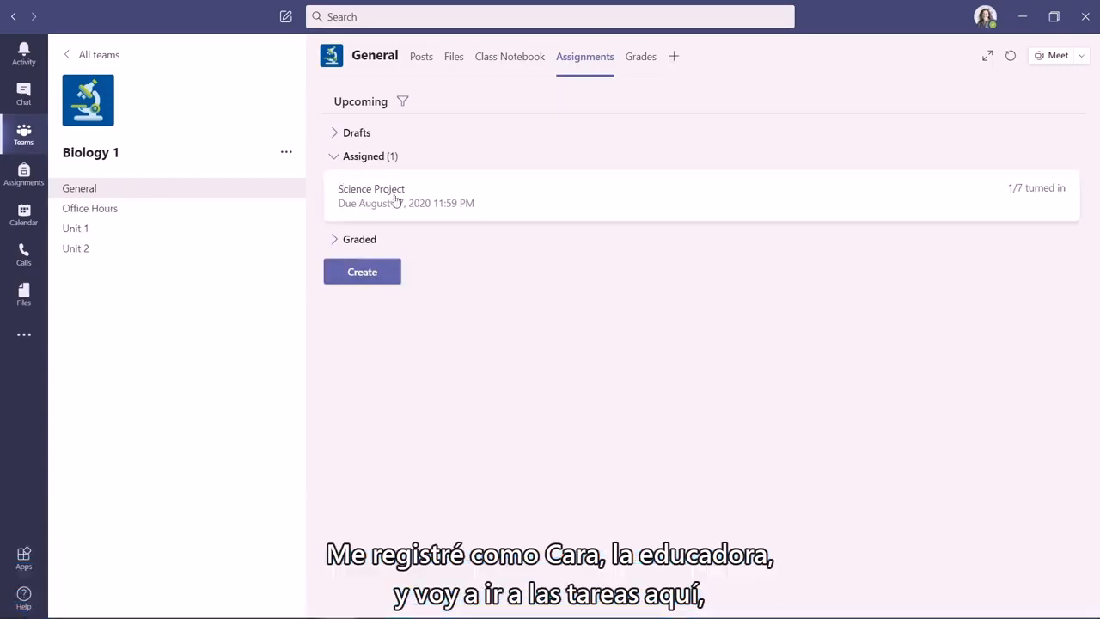
From the teacher account, open the turned-in student submission of the Science Project assignment for grading
click(443, 198)
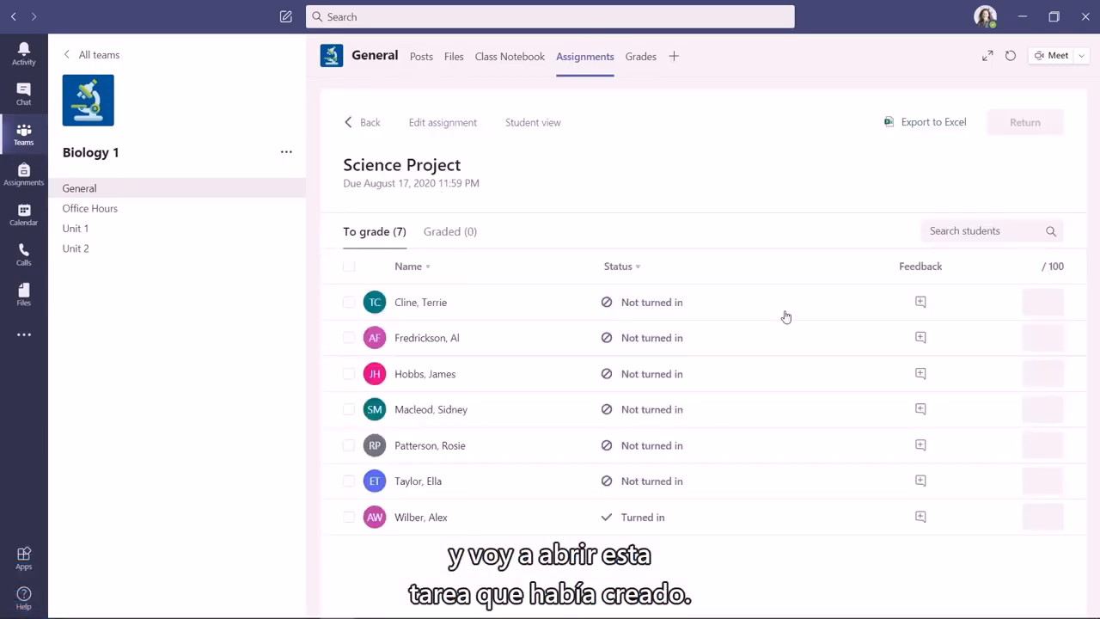
click(433, 521)
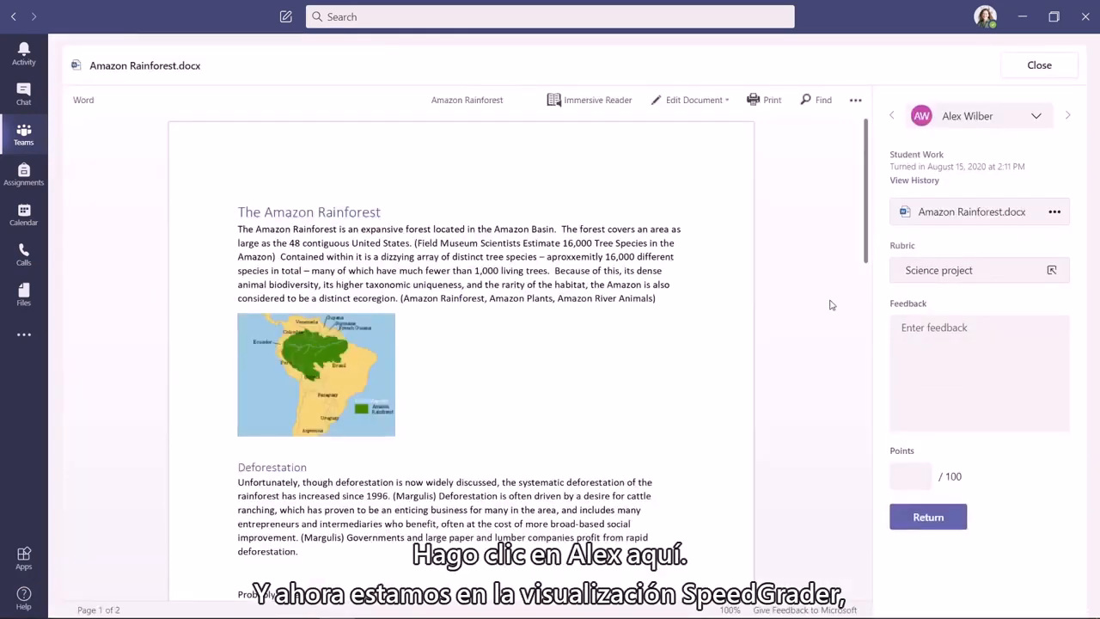
Open the Science project rubric in compact view beside the submission and rate Experimental design as Excellent (4 points)
scroll(805, 353, down, 4)
scroll(805, 354, up, 4)
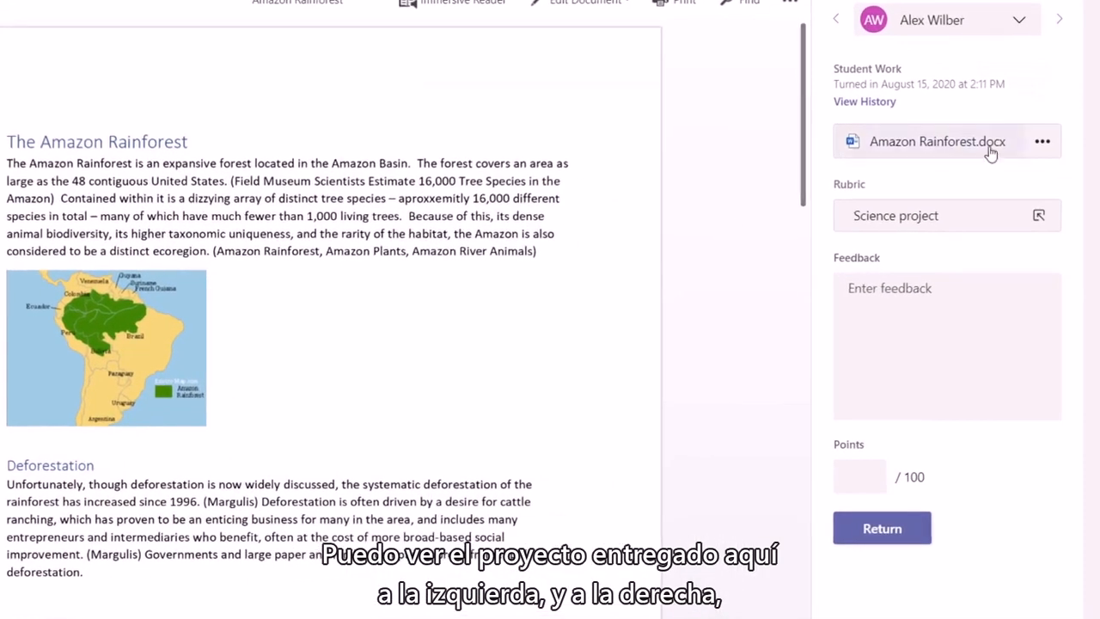
click(894, 217)
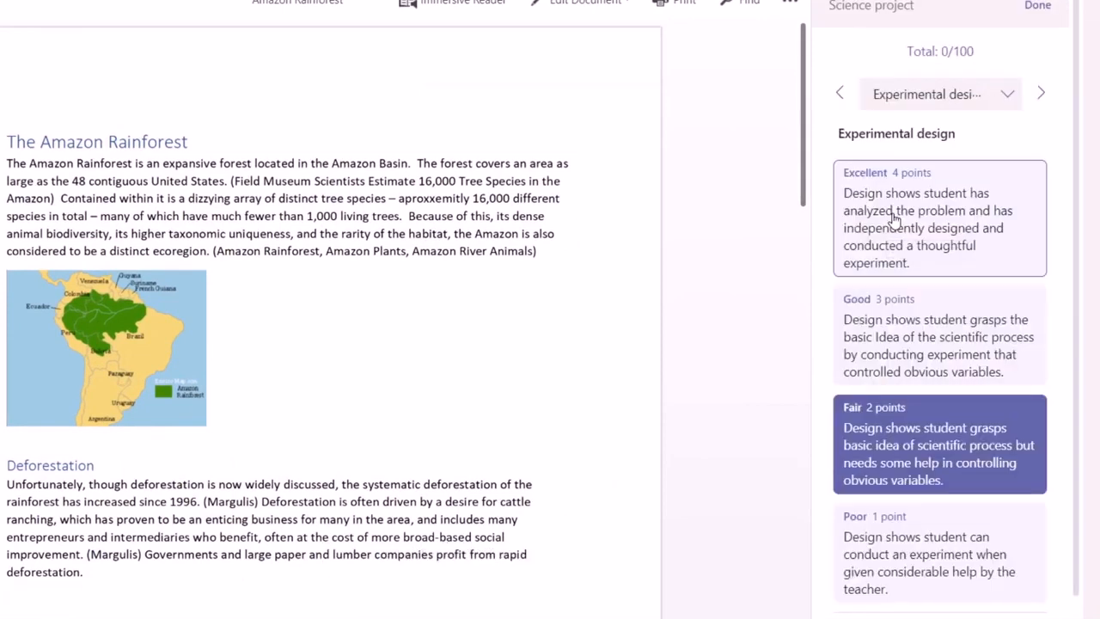
scroll(911, 311, down, 1)
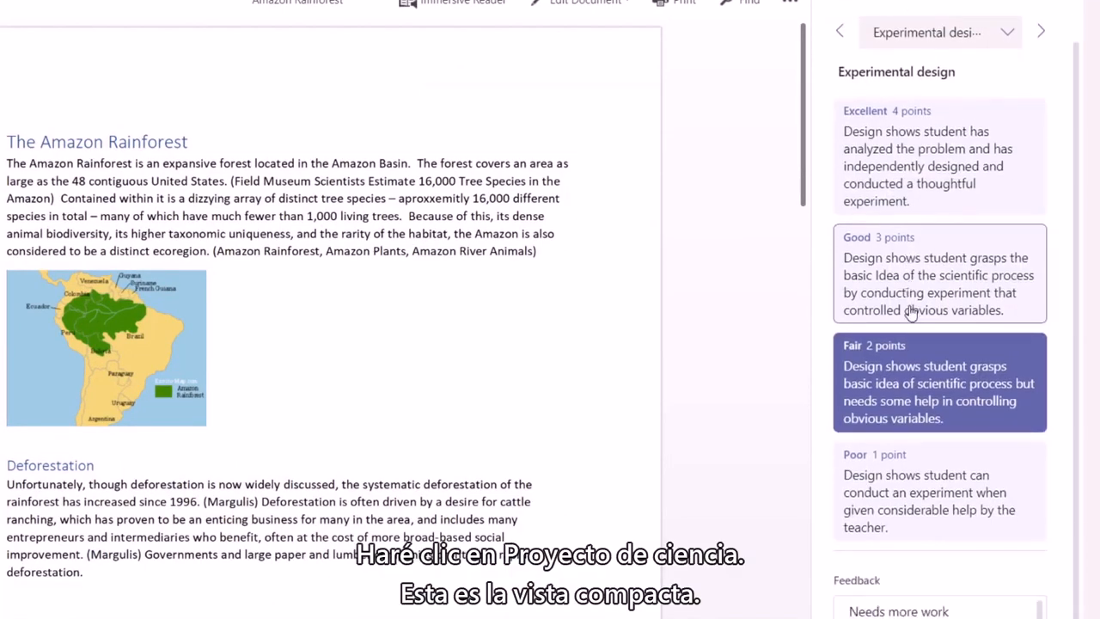
scroll(908, 312, up, 1)
click(933, 225)
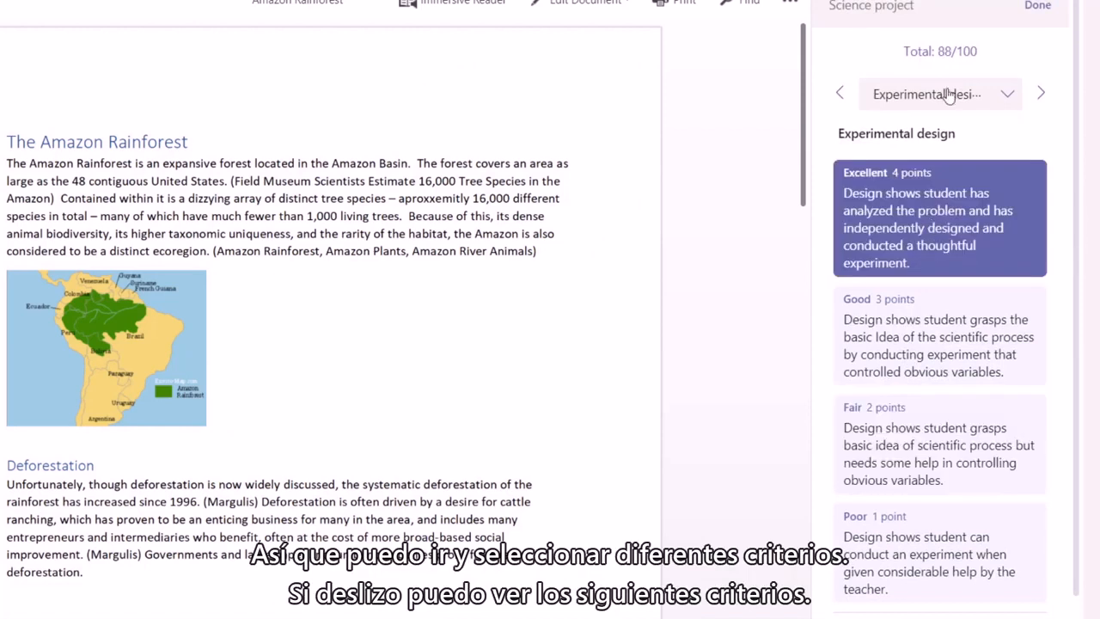
Switch to the Scientific results criterion and rate it as Good (3 points)
click(947, 94)
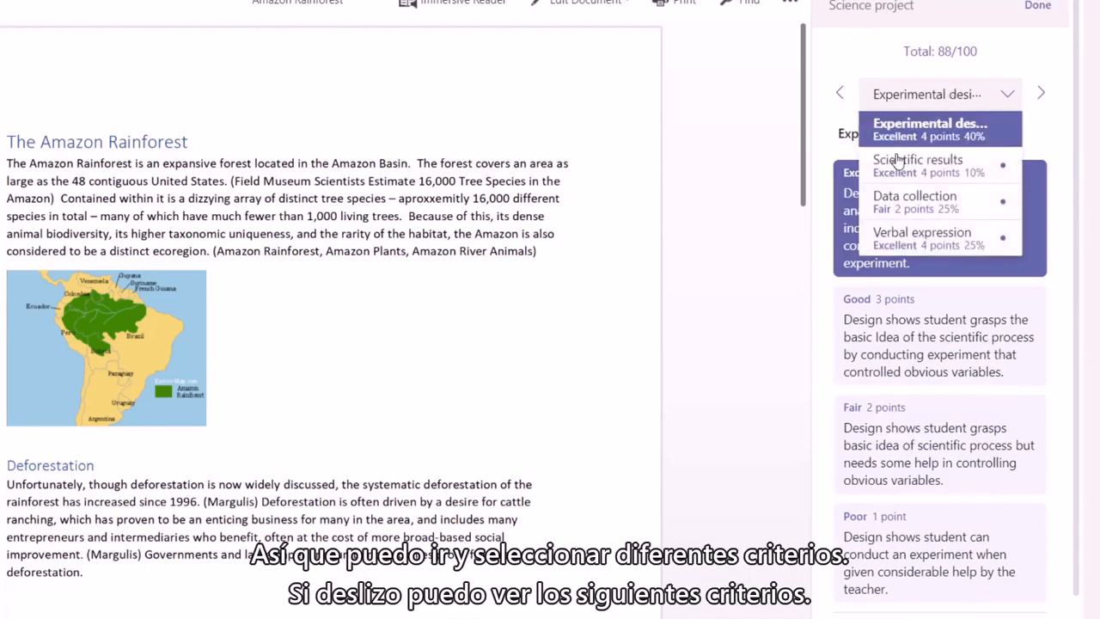
click(965, 172)
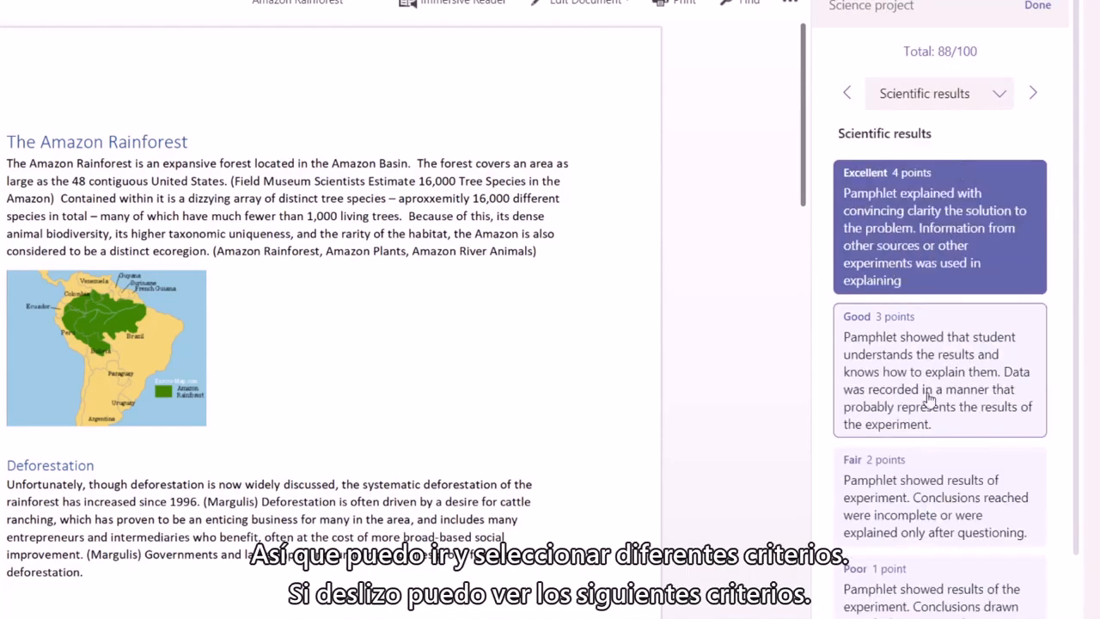
click(914, 368)
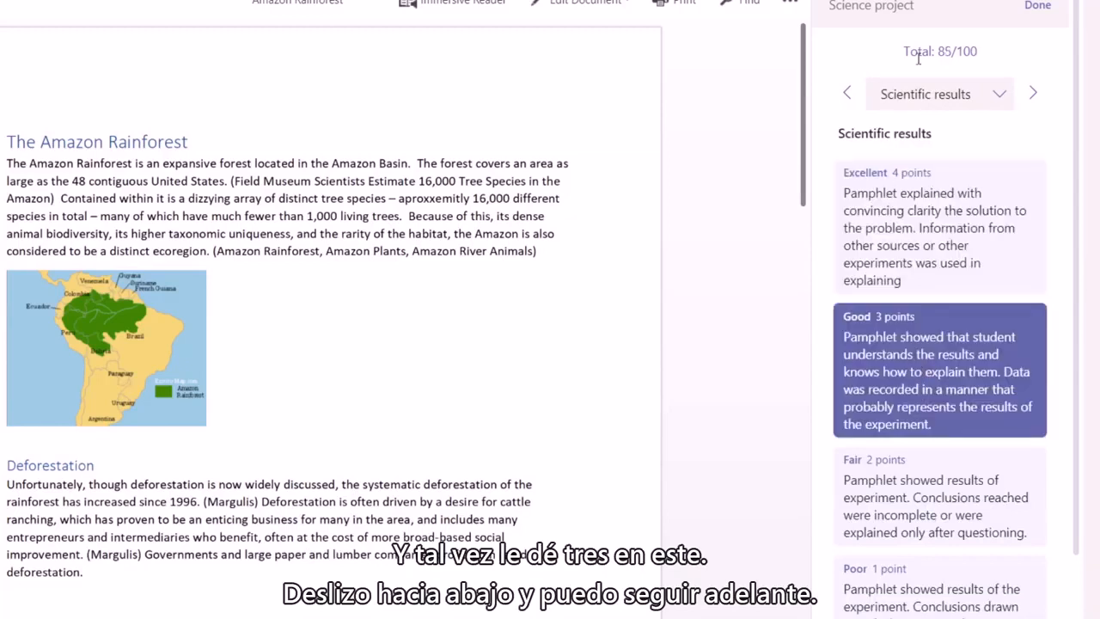
Bring up the Data collection criterion and finish grading in the compact rubric
click(945, 97)
click(940, 210)
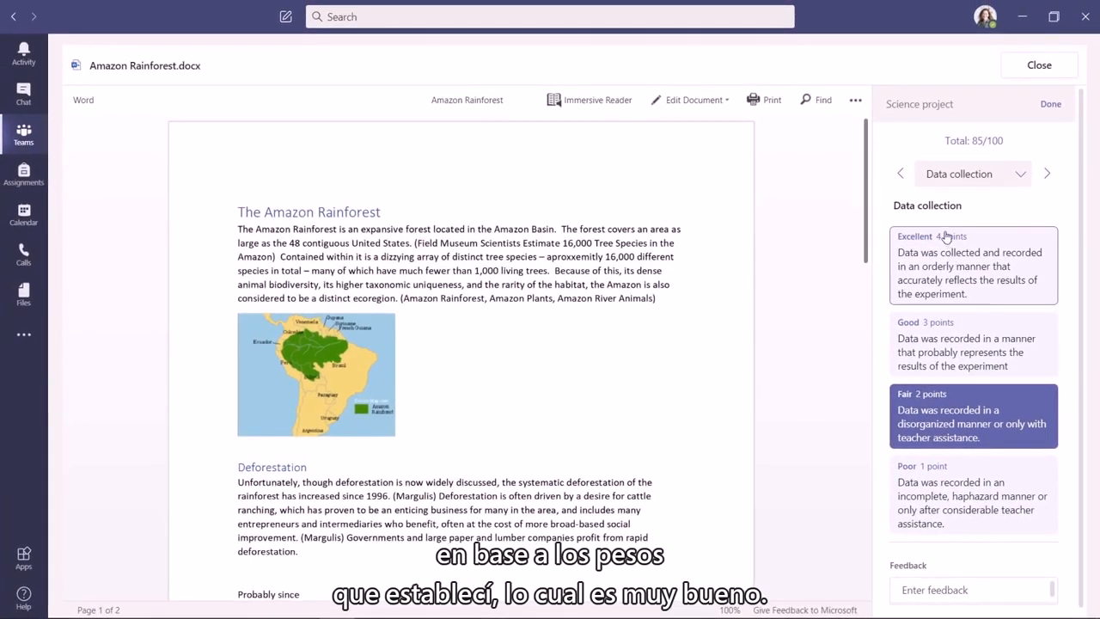
click(1052, 105)
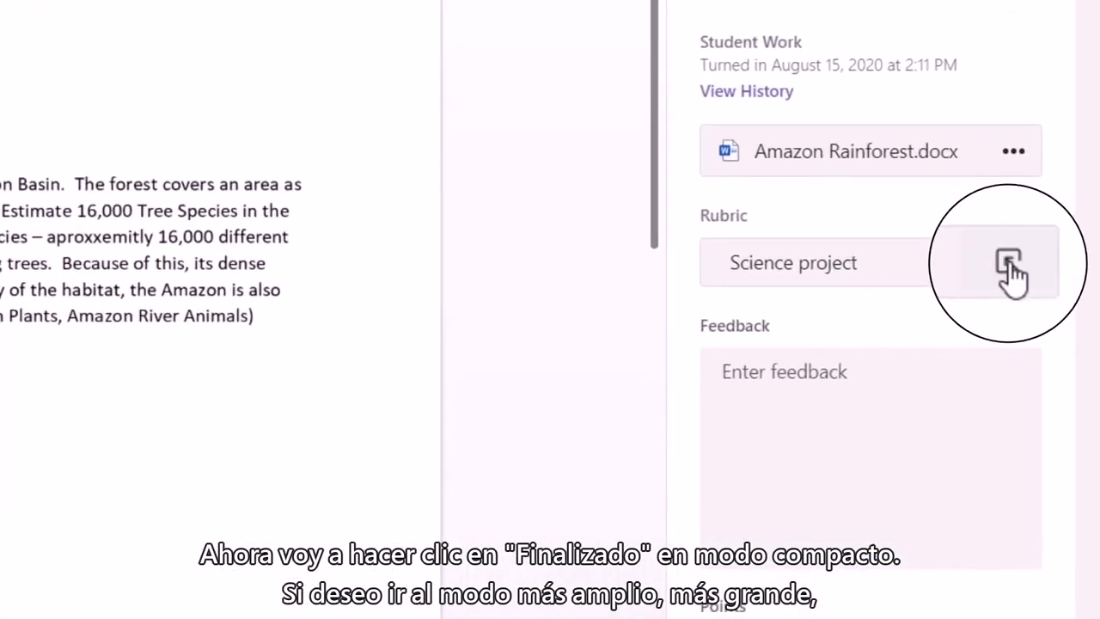
In the full-size rubric, rate Scientific results as Excellent (4 points), Data collection as Good (3 points) and Verbal expression as Fair (2 points)
click(1012, 264)
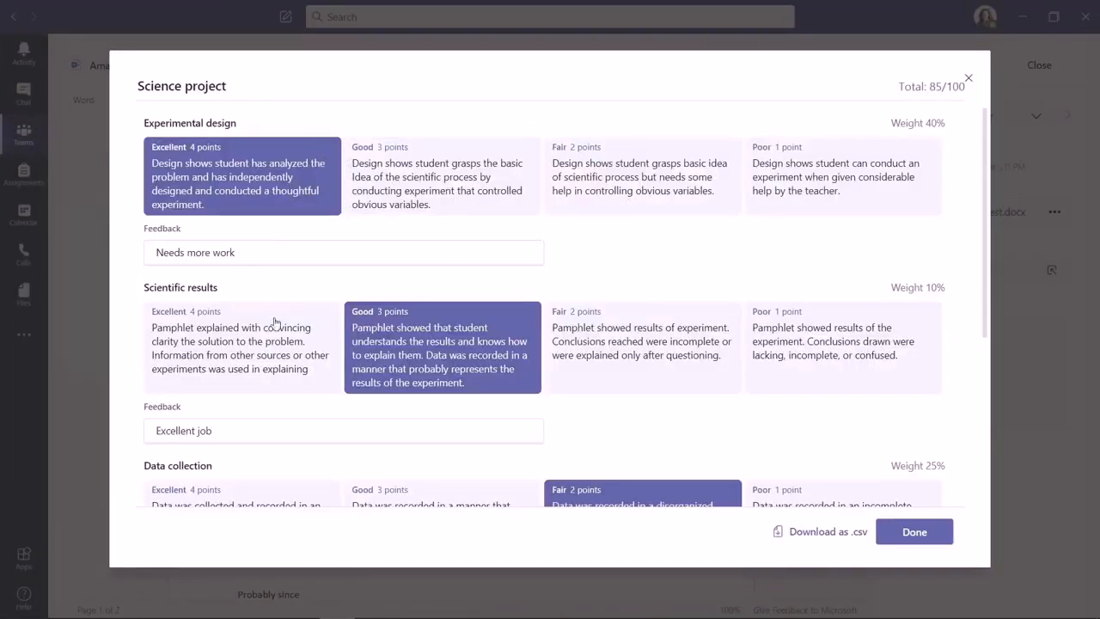
click(269, 358)
scroll(269, 353, down, 1)
click(434, 421)
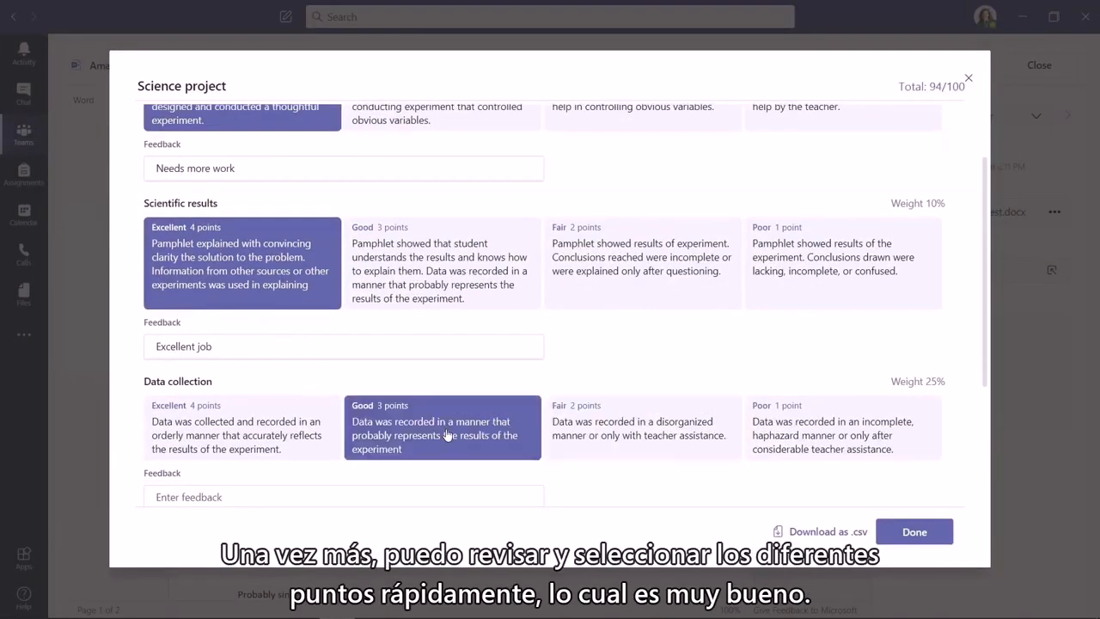
scroll(433, 413, down, 2)
click(580, 394)
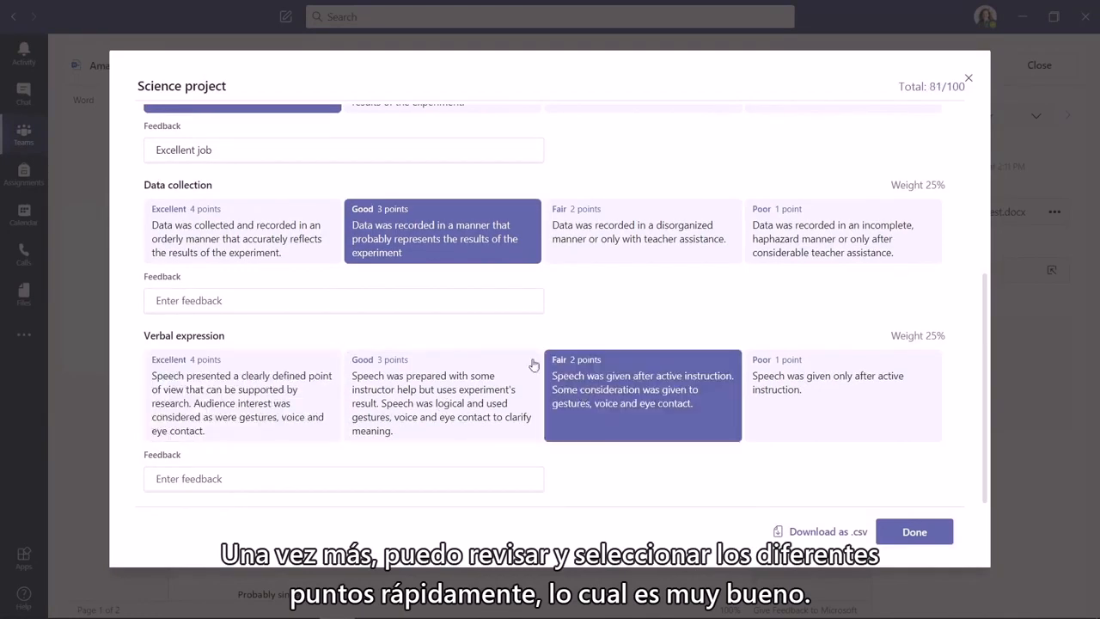
Set the Experimental design feedback to "Excellent job", clear the Scientific results feedback, and finish the rubric
scroll(260, 258, up, 3)
click(259, 258)
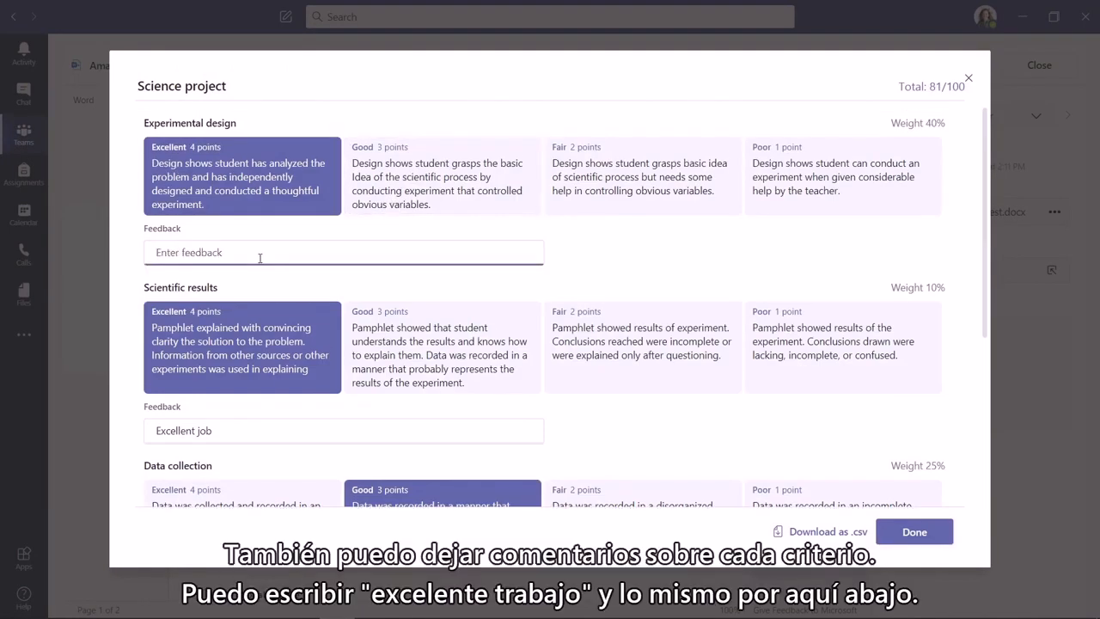
text(Excellent job)
key(Tab)
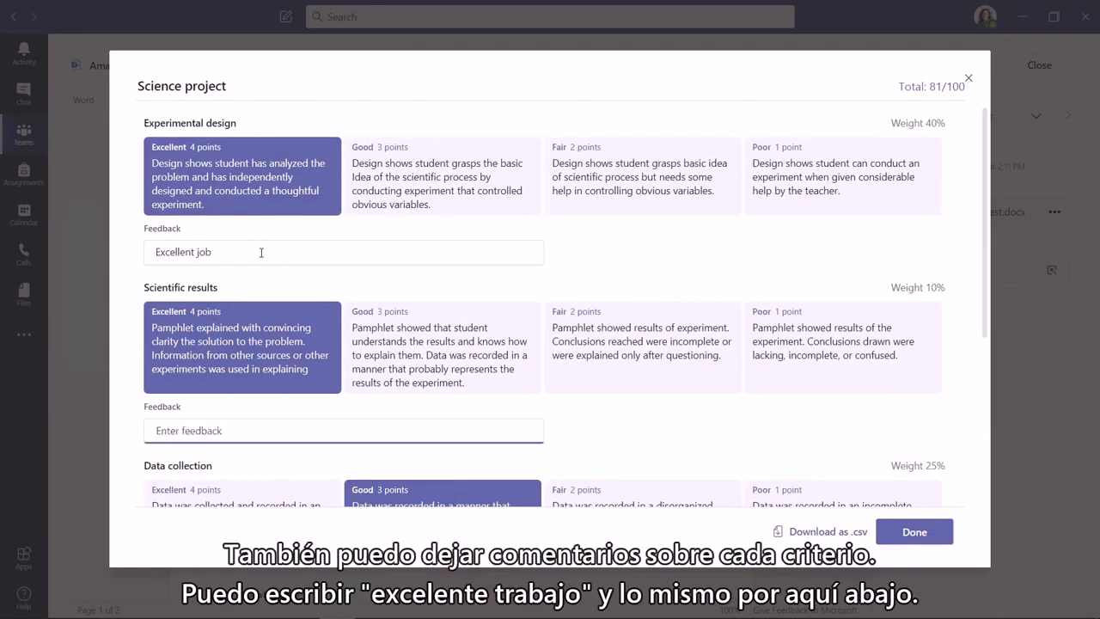
scroll(756, 472, down, 2)
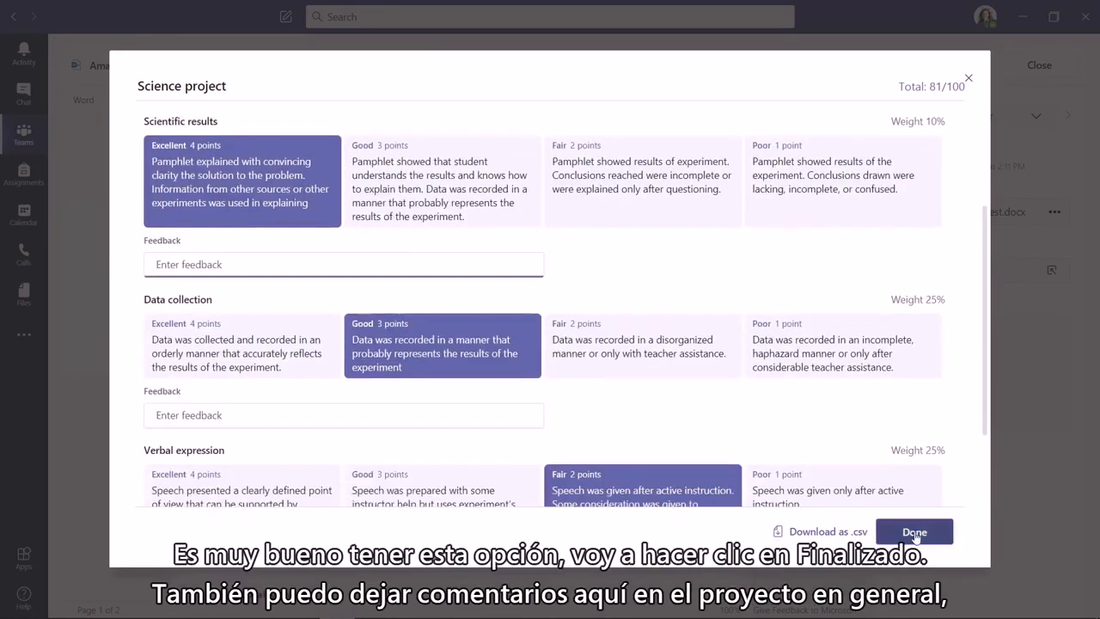
click(915, 533)
Add the overall feedback "I really liked how your science project went" and return the graded work to the student
click(964, 329)
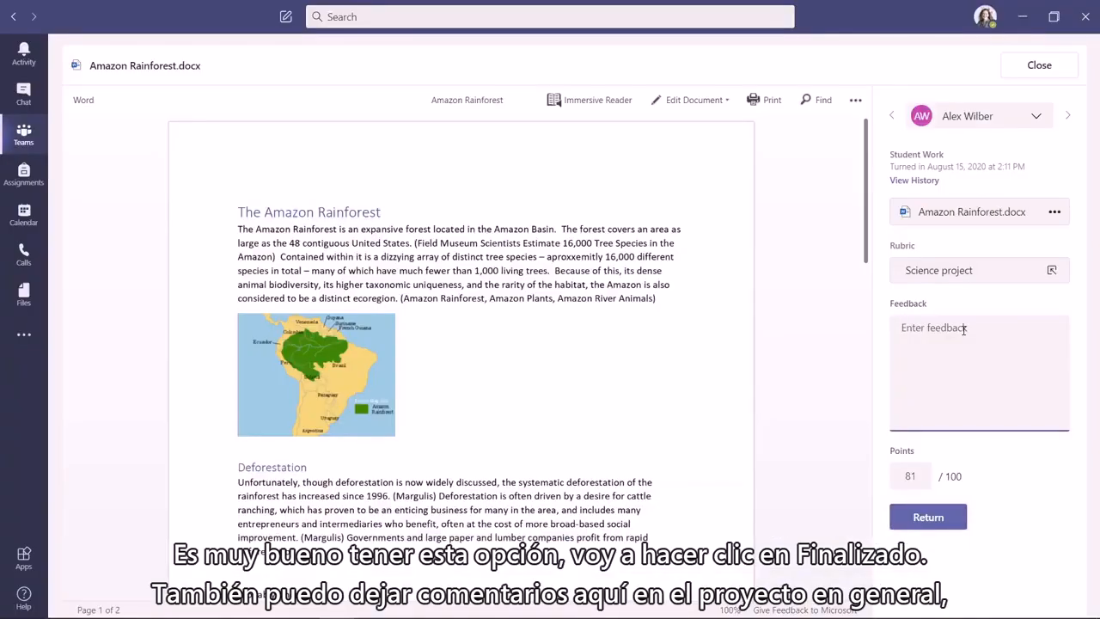
text(I really liked how your science project went)
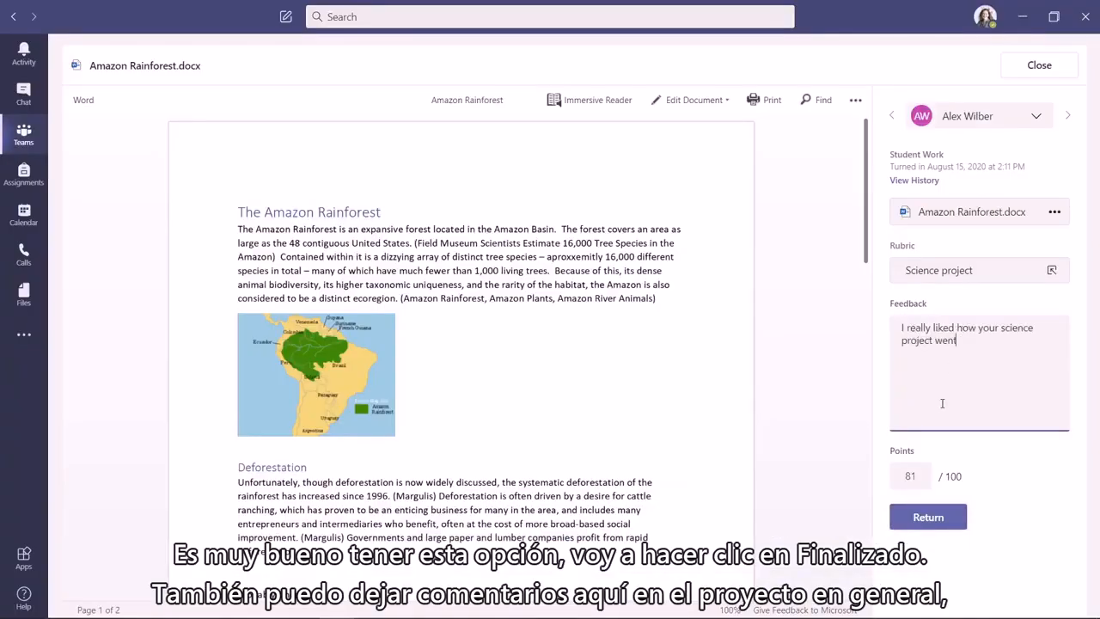
click(932, 520)
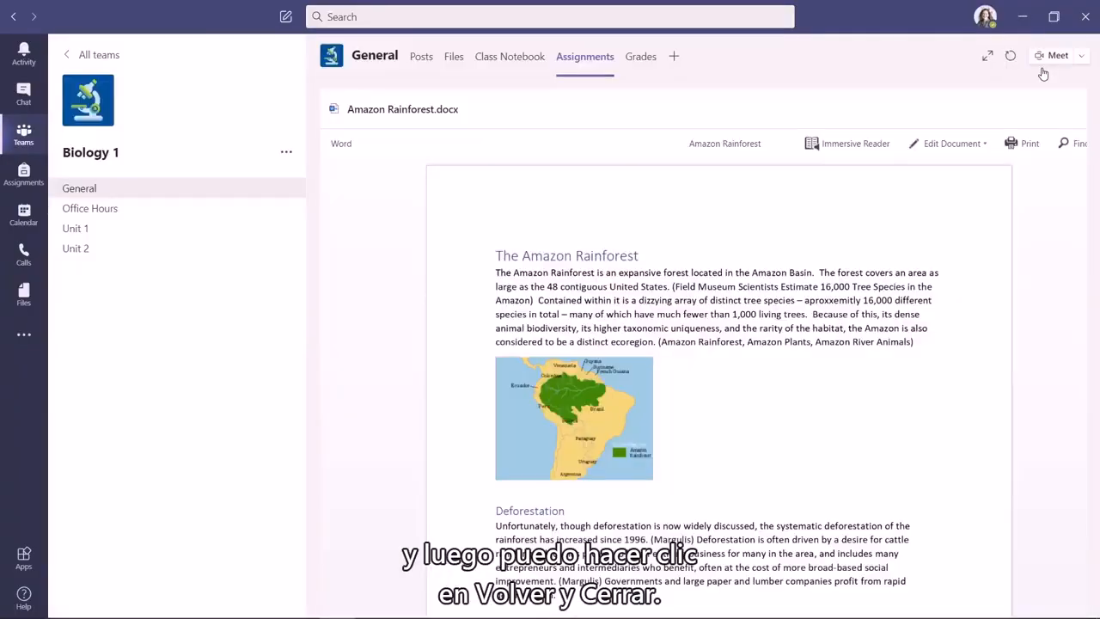